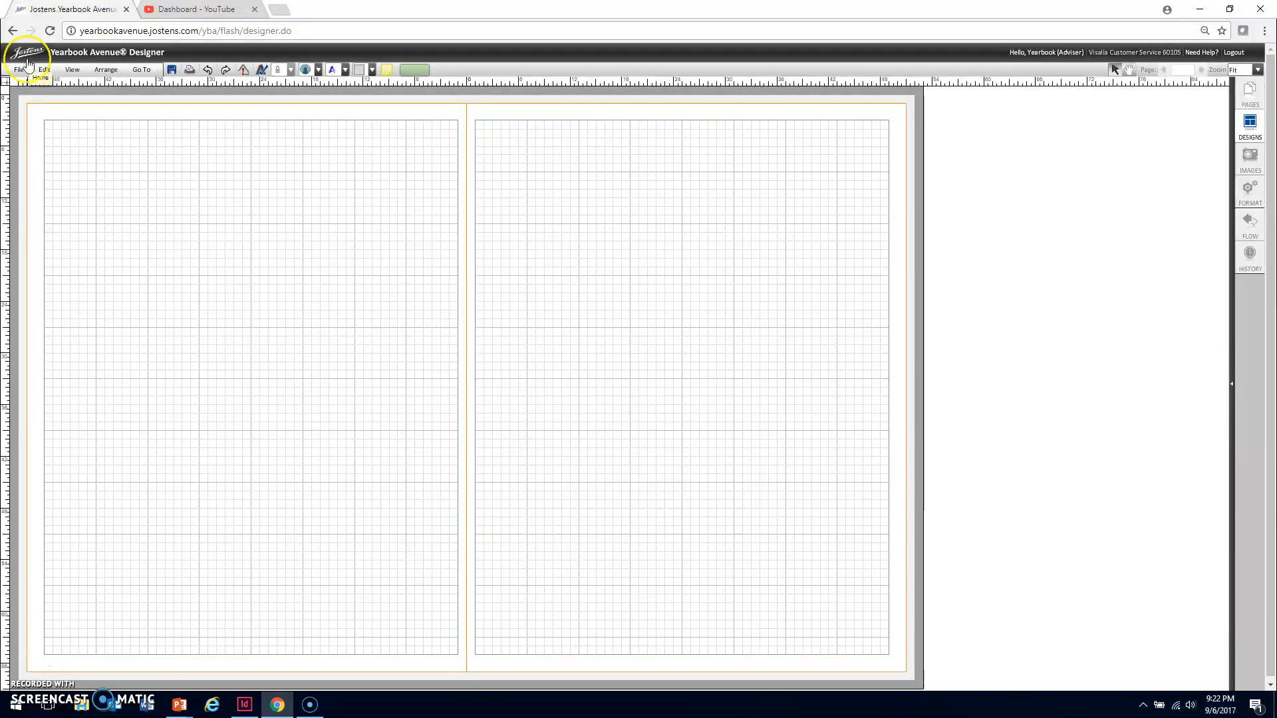
Place a box-shaped image box near the top of the left page, duplicate it alongside, and select both boxes
{"action": "left_click", "coordinate": [20, 69]}
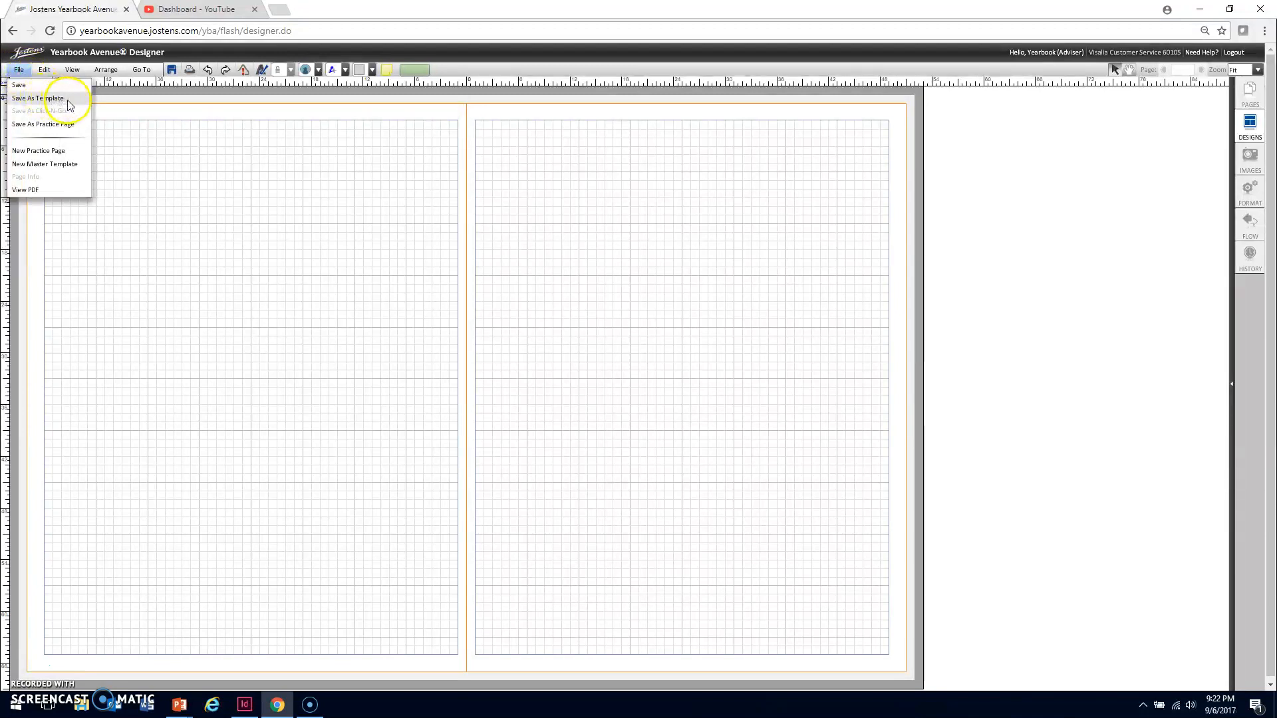
{"action": "left_click", "coordinate": [319, 69]}
{"action": "left_click", "coordinate": [322, 83]}
{"action": "left_click_drag", "start_coordinate": [157, 237], "coordinate": [291, 218]}
{"action": "key", "text": "ctrl+d"}
{"action": "left_click", "coordinate": [191, 205], "text": "shift"}
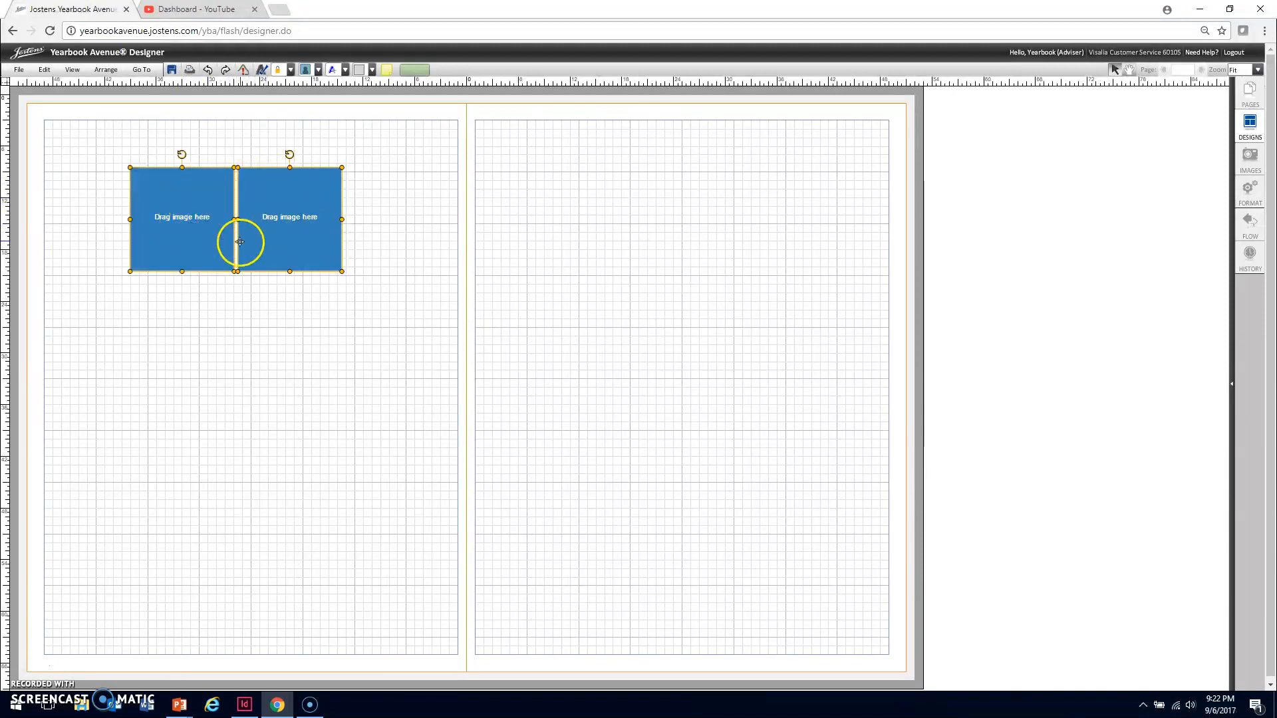
{"action": "left_click", "coordinate": [20, 70]}
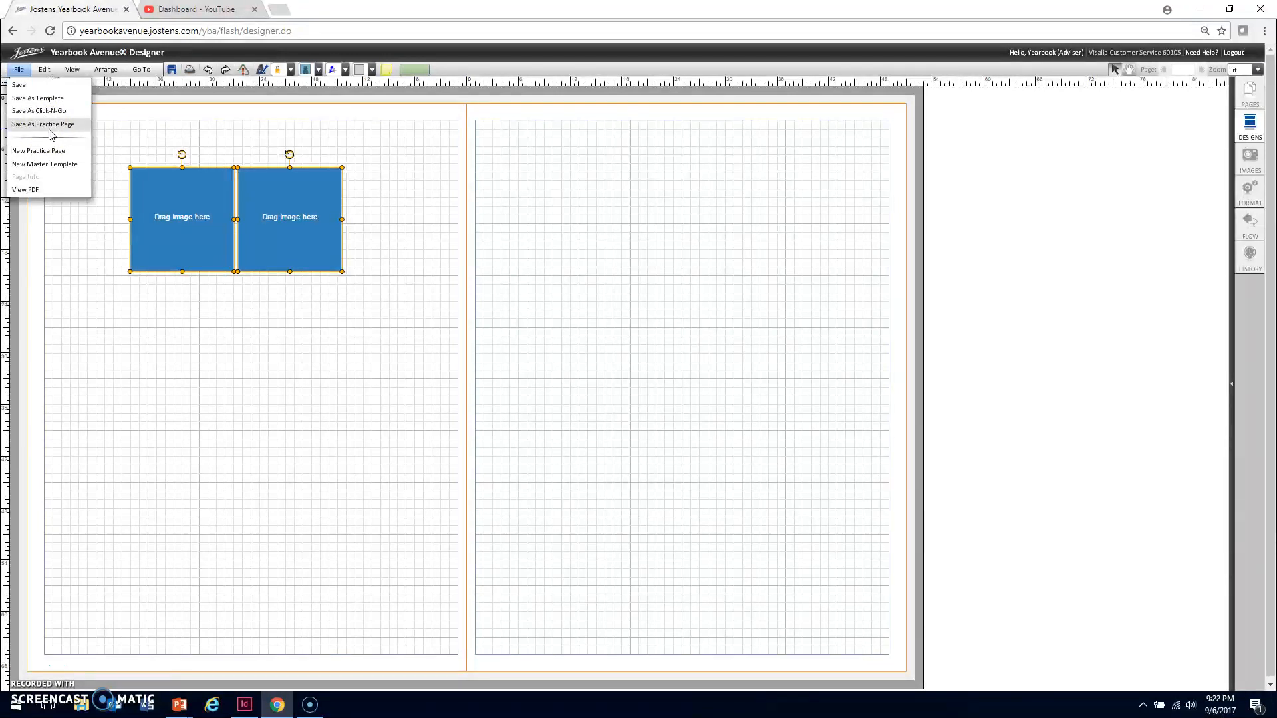
{"action": "left_click", "coordinate": [49, 156]}
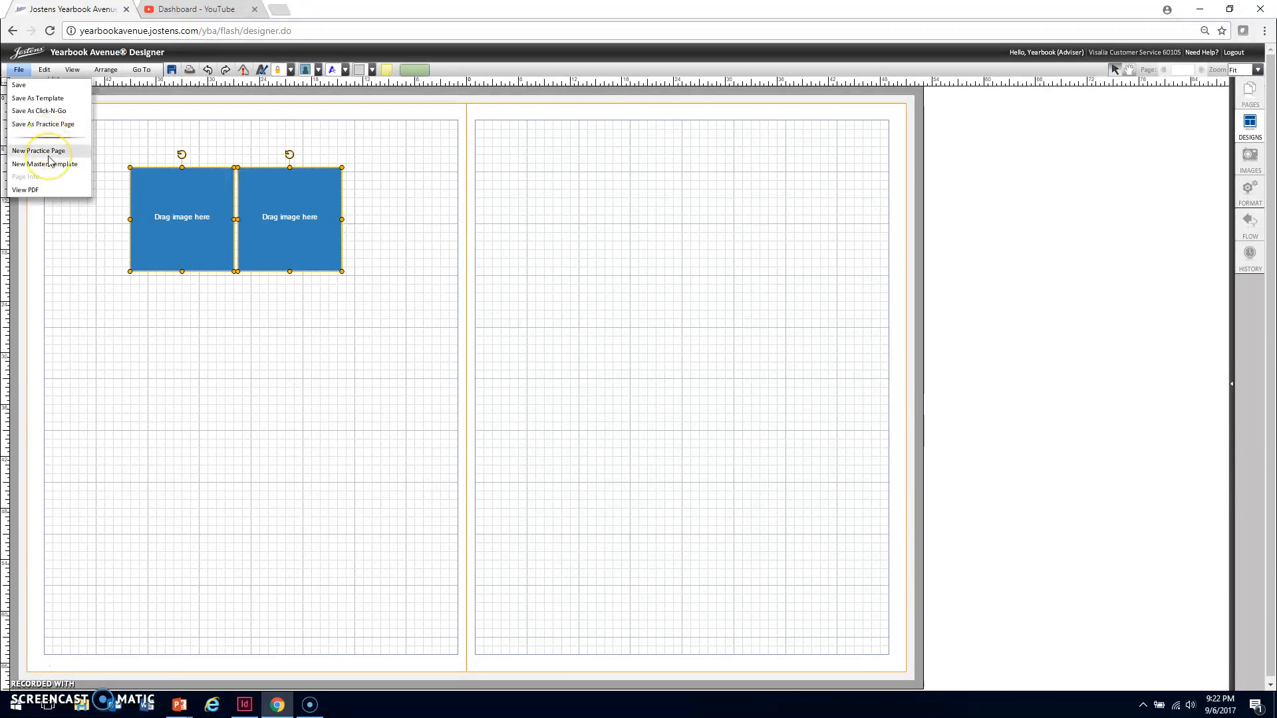
{"action": "left_click", "coordinate": [42, 166]}
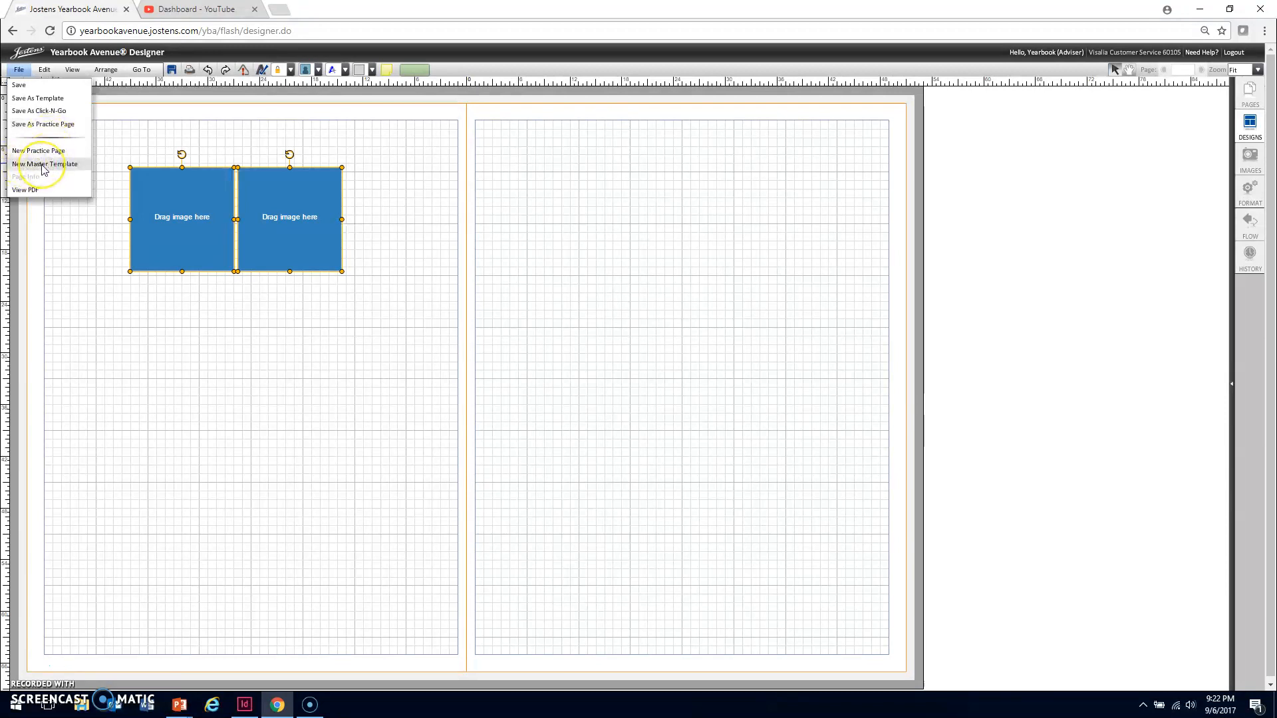
Set up a selection-by-color change for all elements from blue to plum, and dismiss it without applying
{"action": "left_click", "coordinate": [43, 70]}
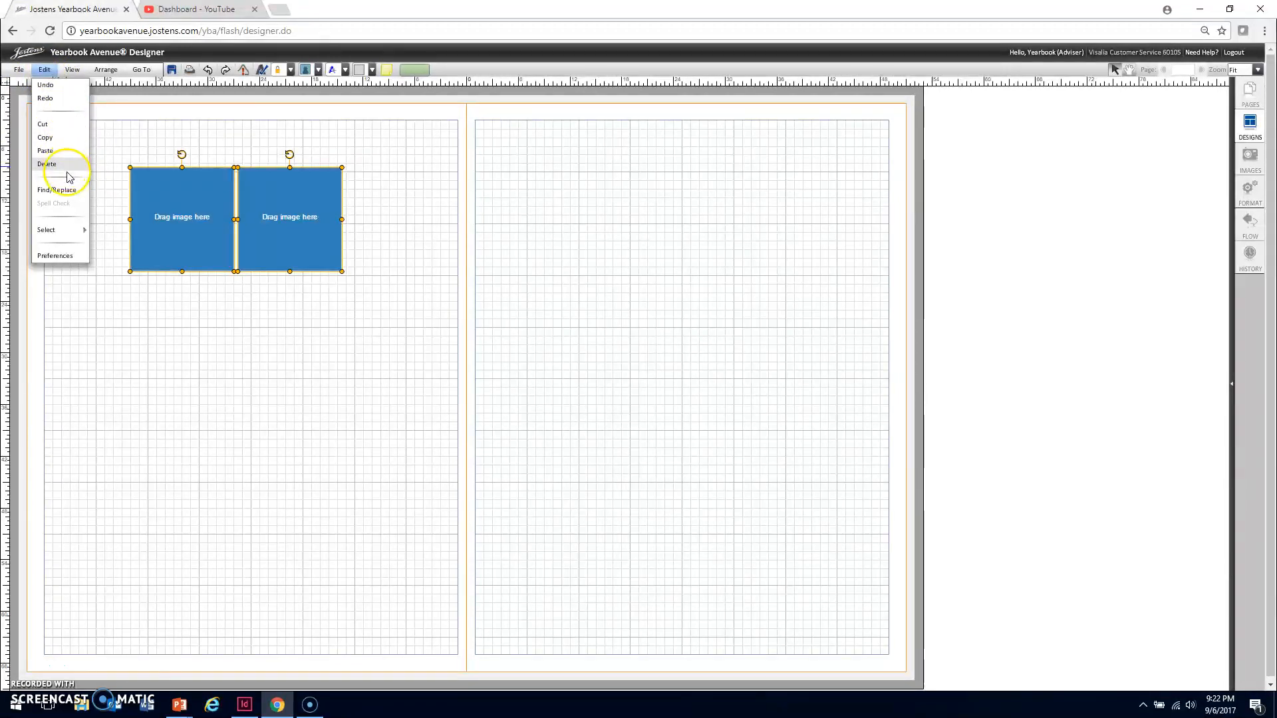
{"action": "mouse_move", "coordinate": [69, 234]}
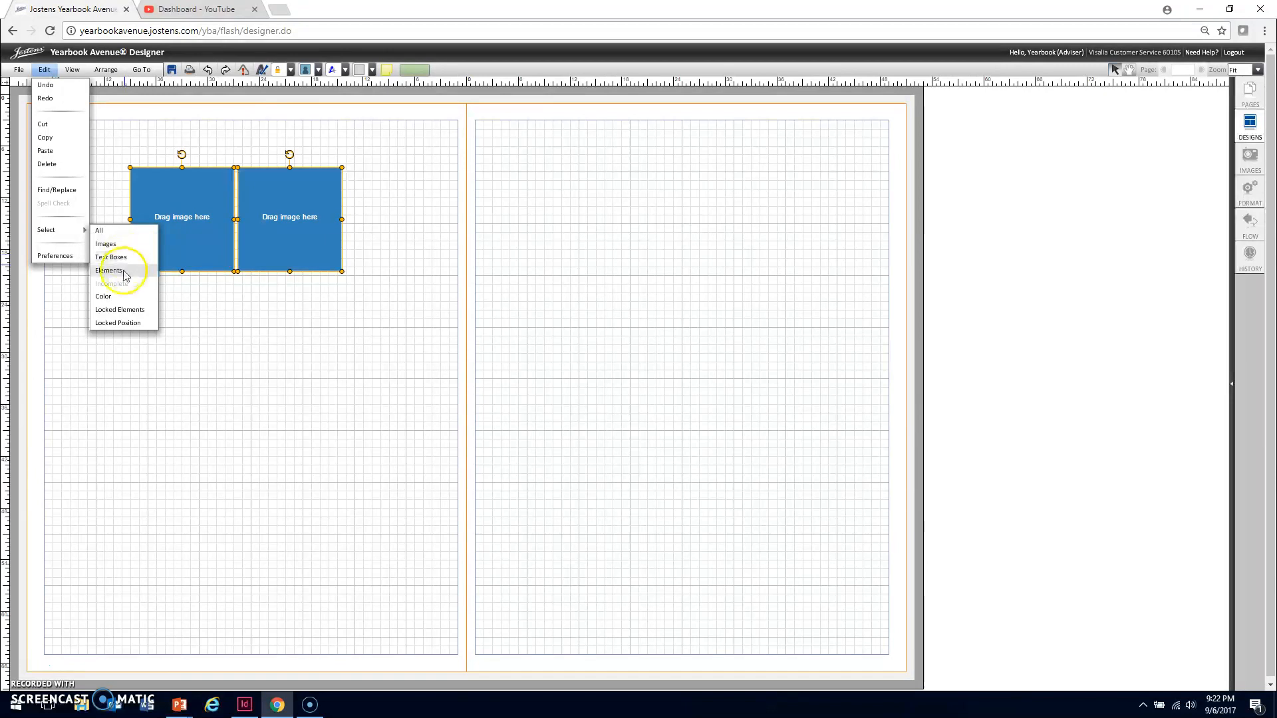
{"action": "left_click", "coordinate": [104, 296]}
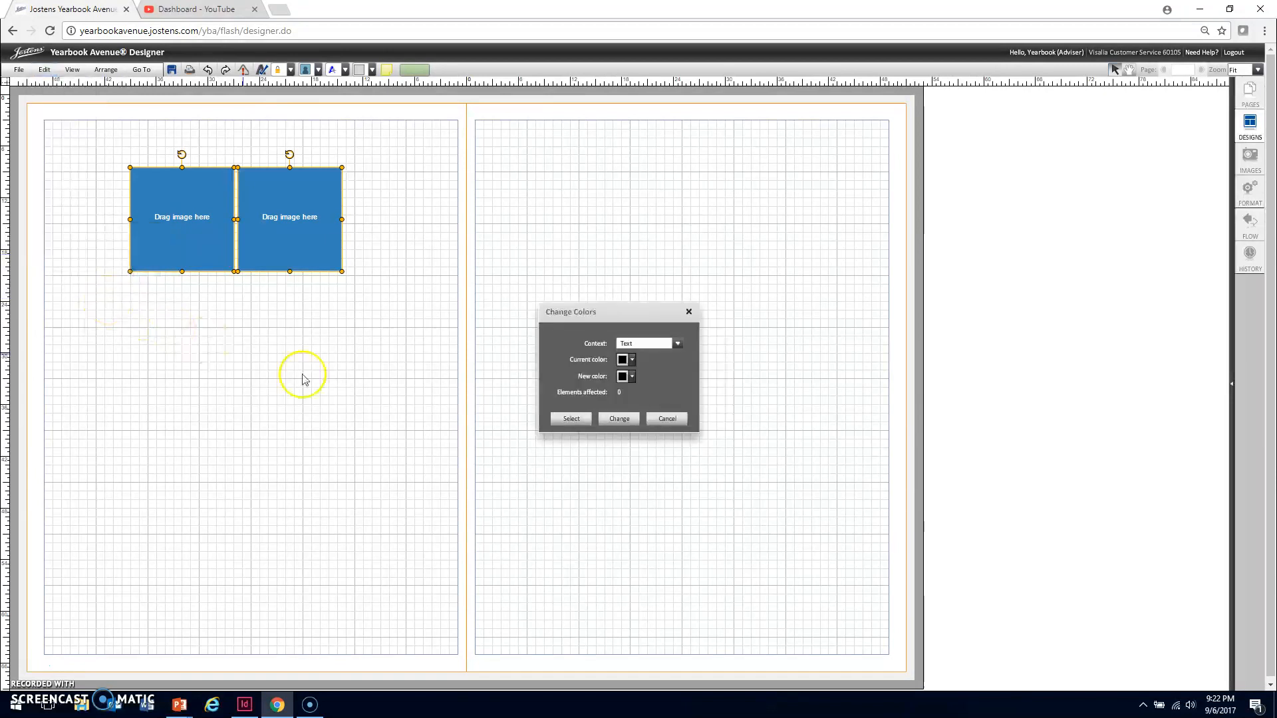
{"action": "left_click", "coordinate": [677, 343]}
{"action": "left_click", "coordinate": [631, 406]}
{"action": "left_click", "coordinate": [635, 365]}
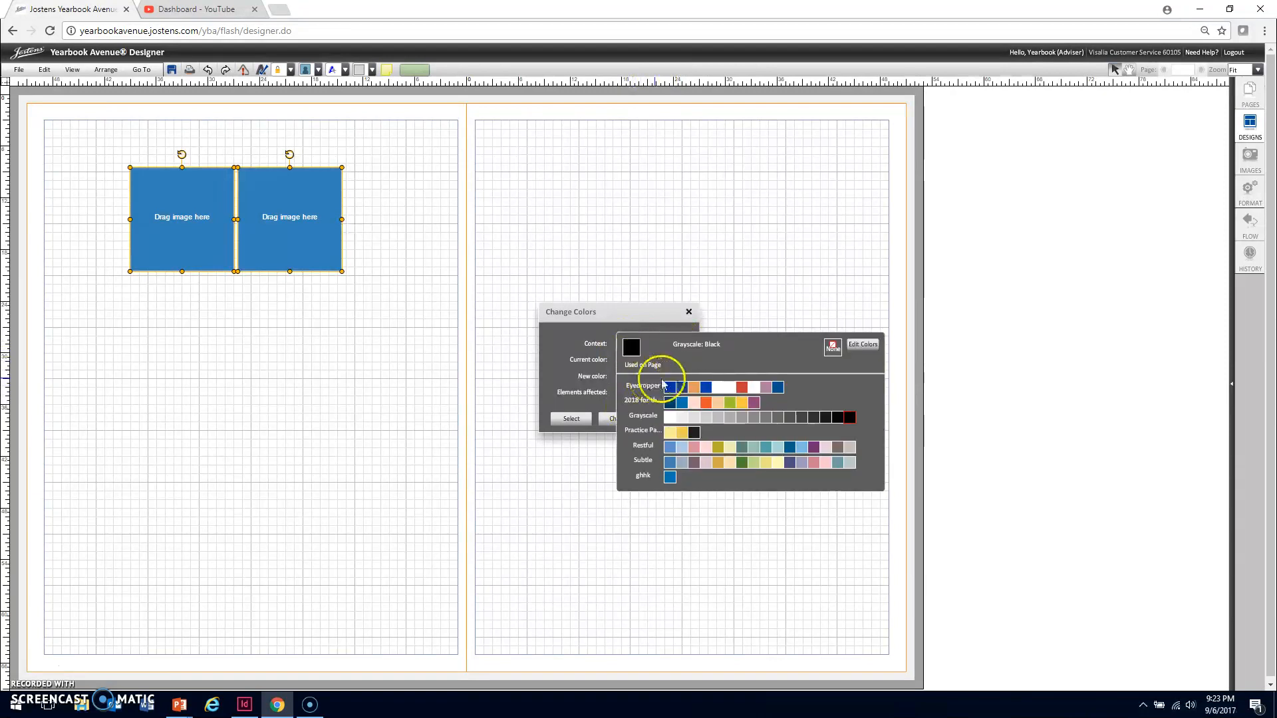
{"action": "left_click", "coordinate": [697, 385]}
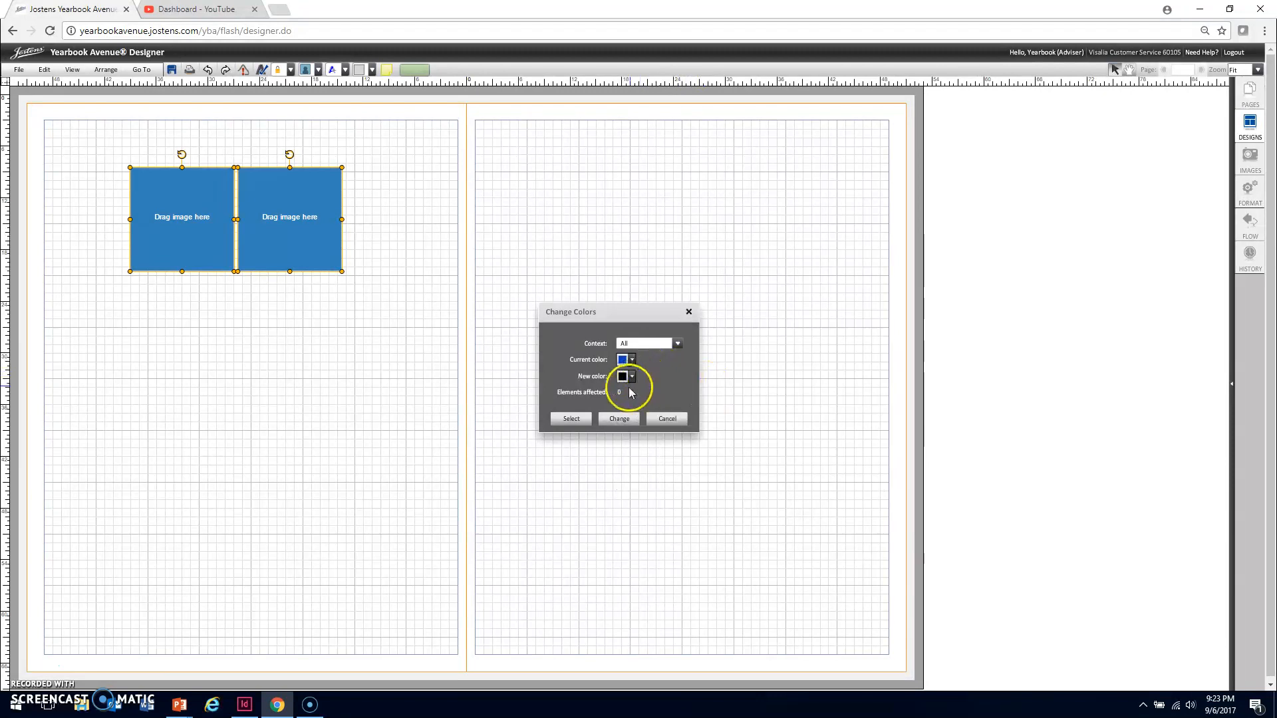
{"action": "left_click", "coordinate": [627, 377]}
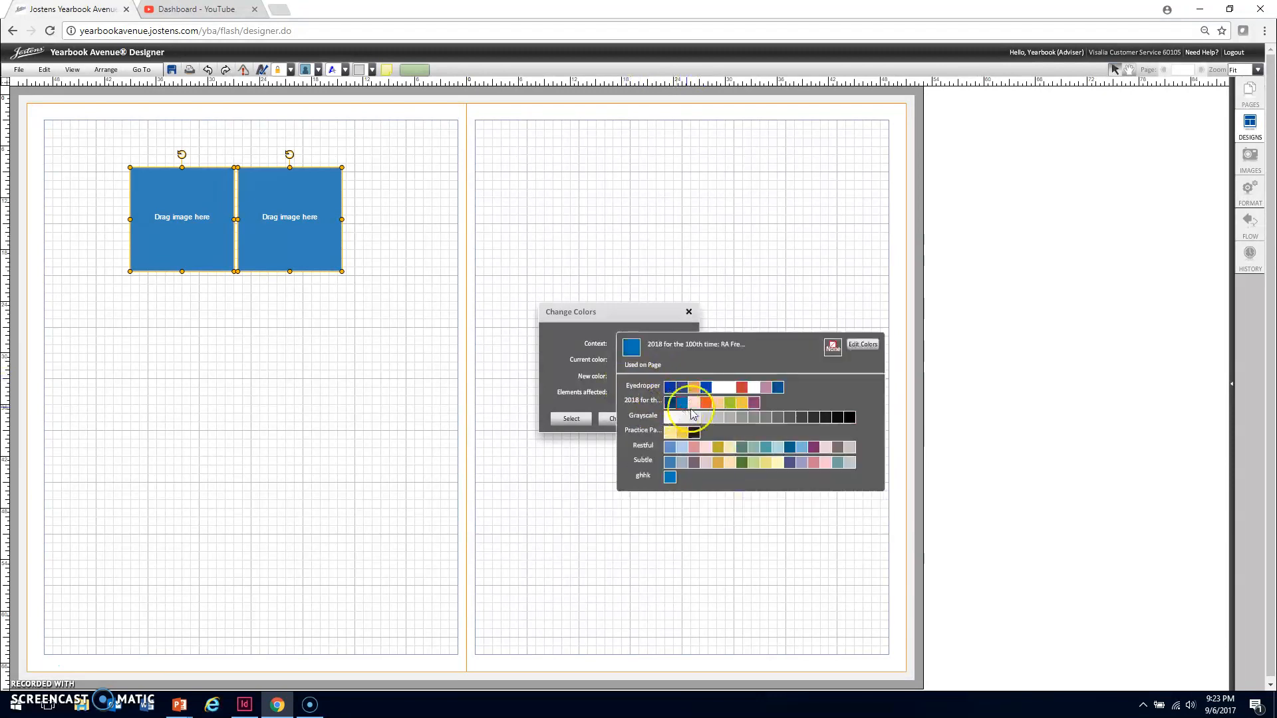
{"action": "left_click", "coordinate": [748, 401]}
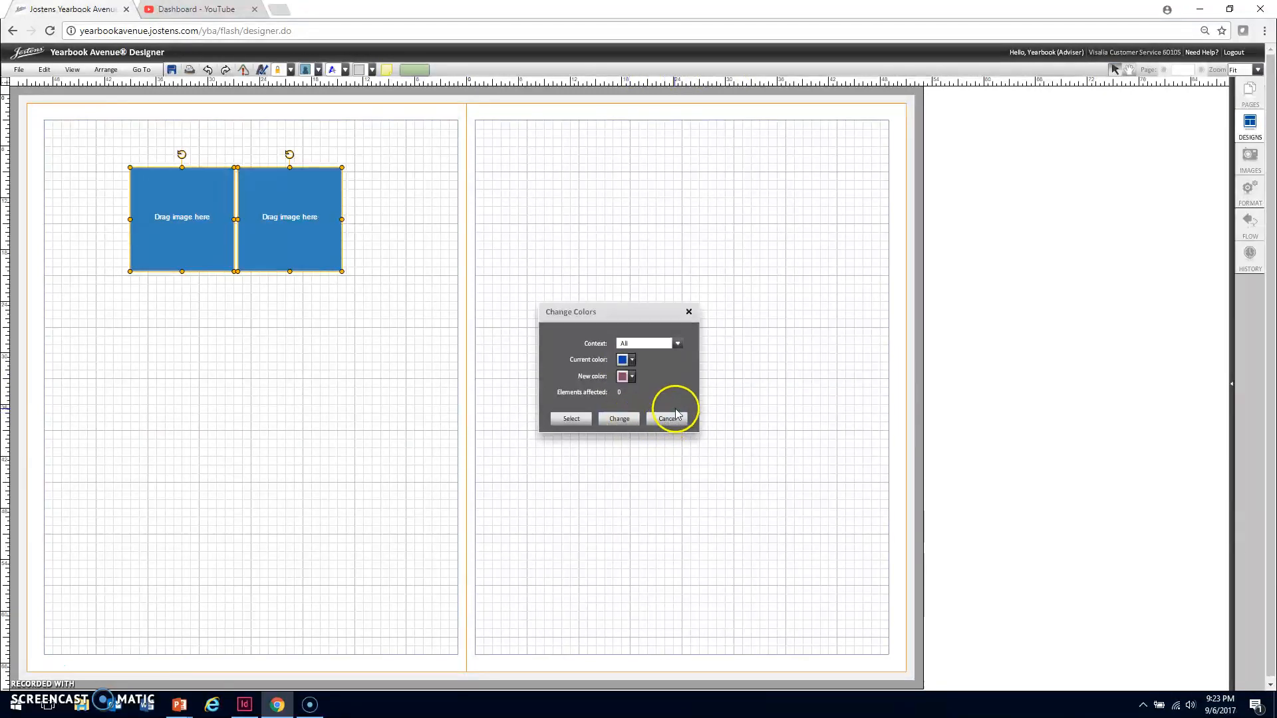
{"action": "left_click", "coordinate": [688, 311]}
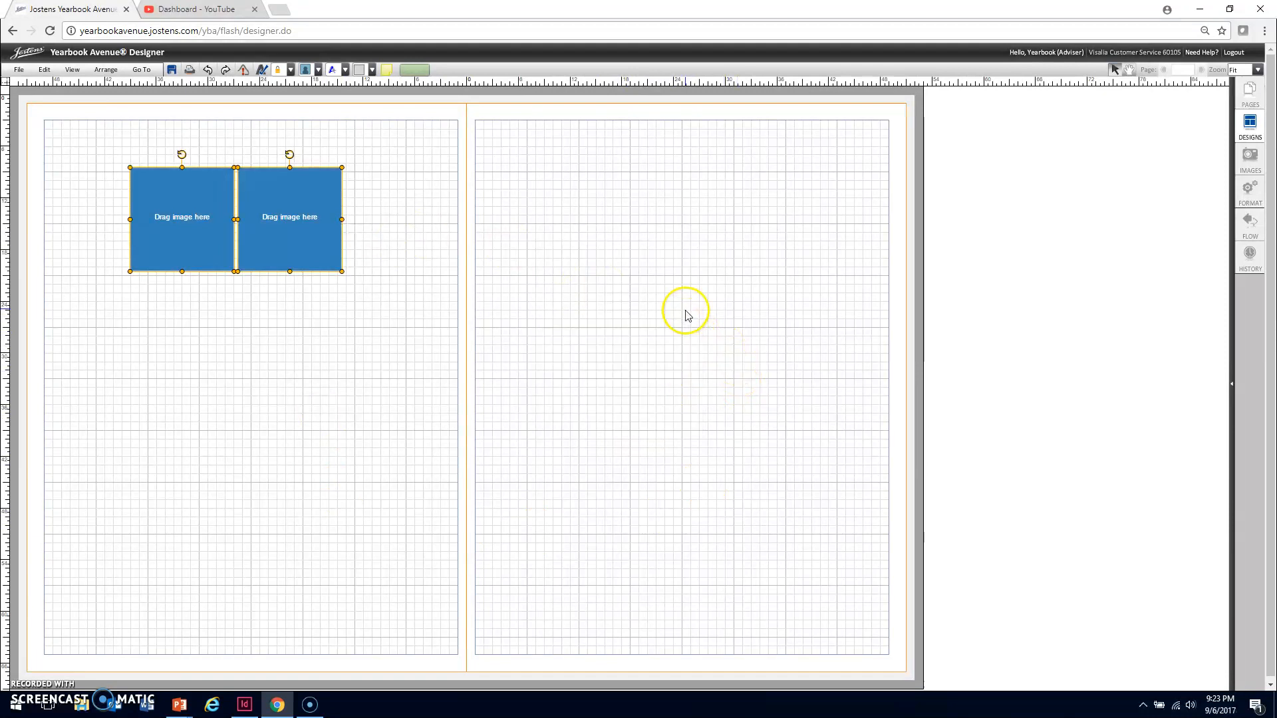
Deselect the image boxes, and turn the grid lines and the page border off and on again
{"action": "left_click", "coordinate": [153, 113]}
{"action": "left_click", "coordinate": [72, 69]}
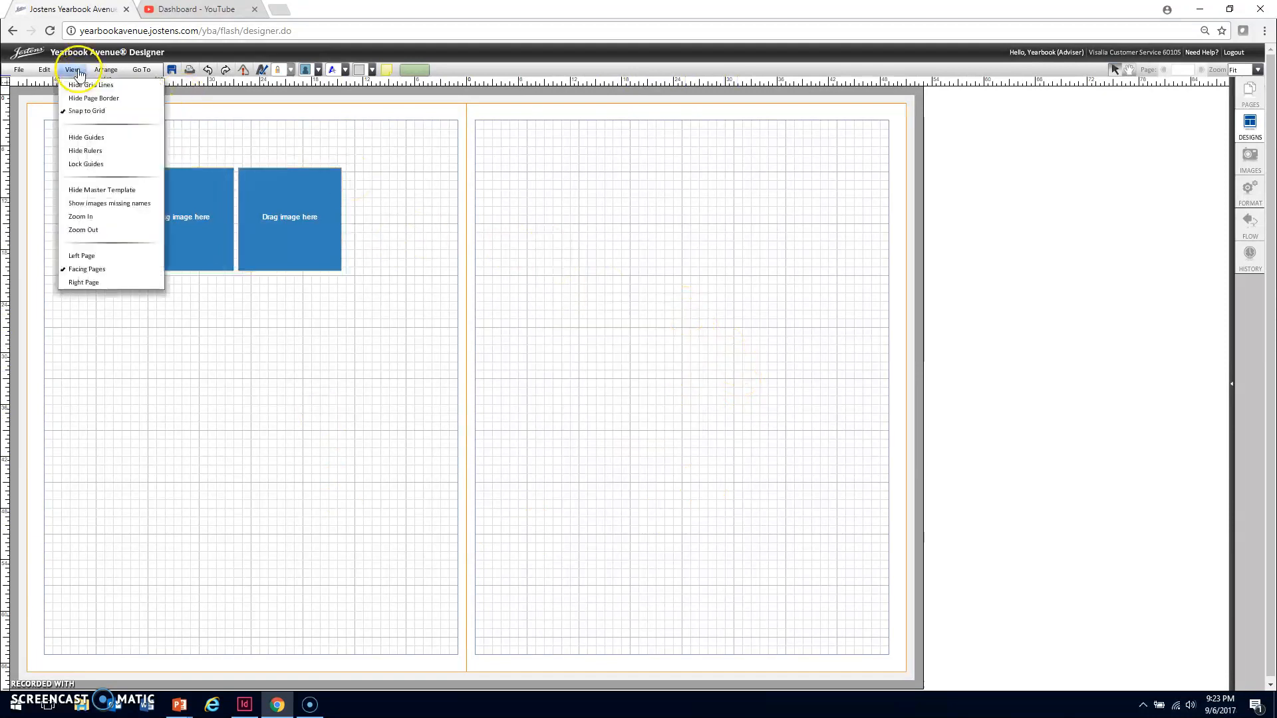
{"action": "left_click", "coordinate": [110, 85]}
{"action": "left_click", "coordinate": [72, 69]}
{"action": "left_click", "coordinate": [90, 84]}
{"action": "left_click", "coordinate": [72, 69]}
{"action": "left_click", "coordinate": [85, 97]}
{"action": "left_click", "coordinate": [72, 70]}
{"action": "left_click", "coordinate": [81, 99]}
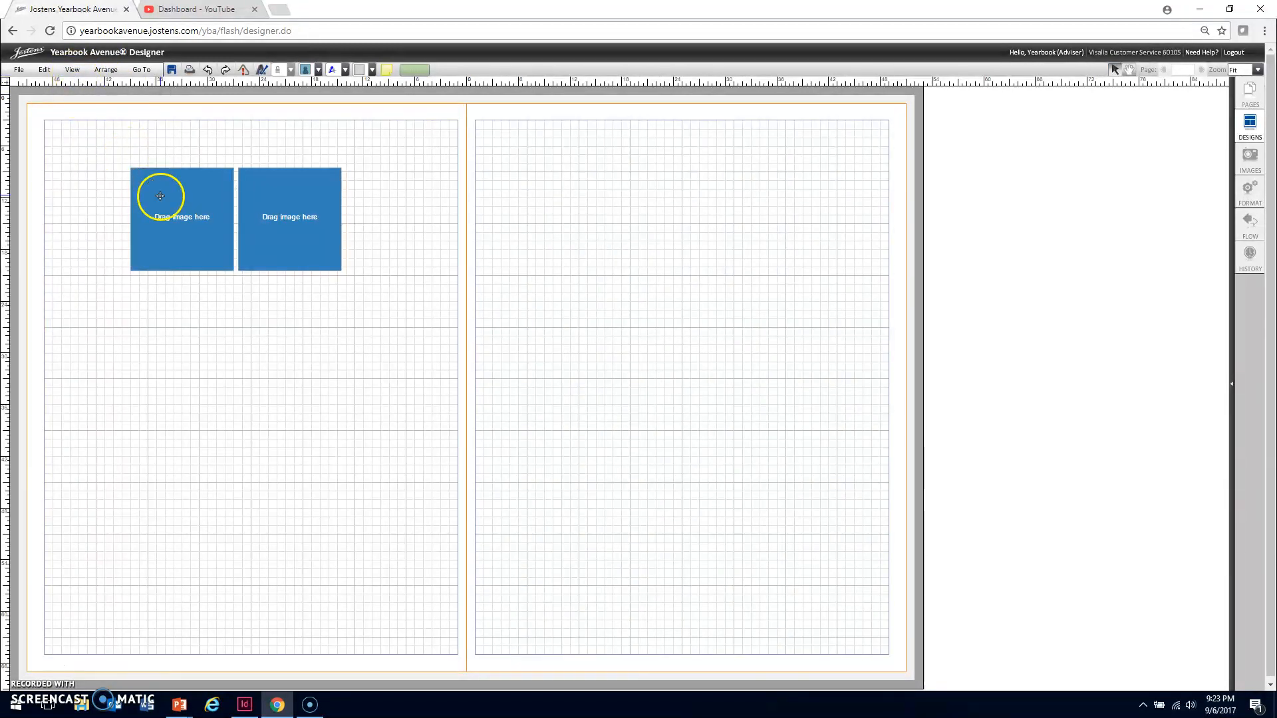
Add a horizontal guide just below mid-height and a vertical guide near the left page's inner edge, and hide the guides
{"action": "left_click", "coordinate": [72, 69]}
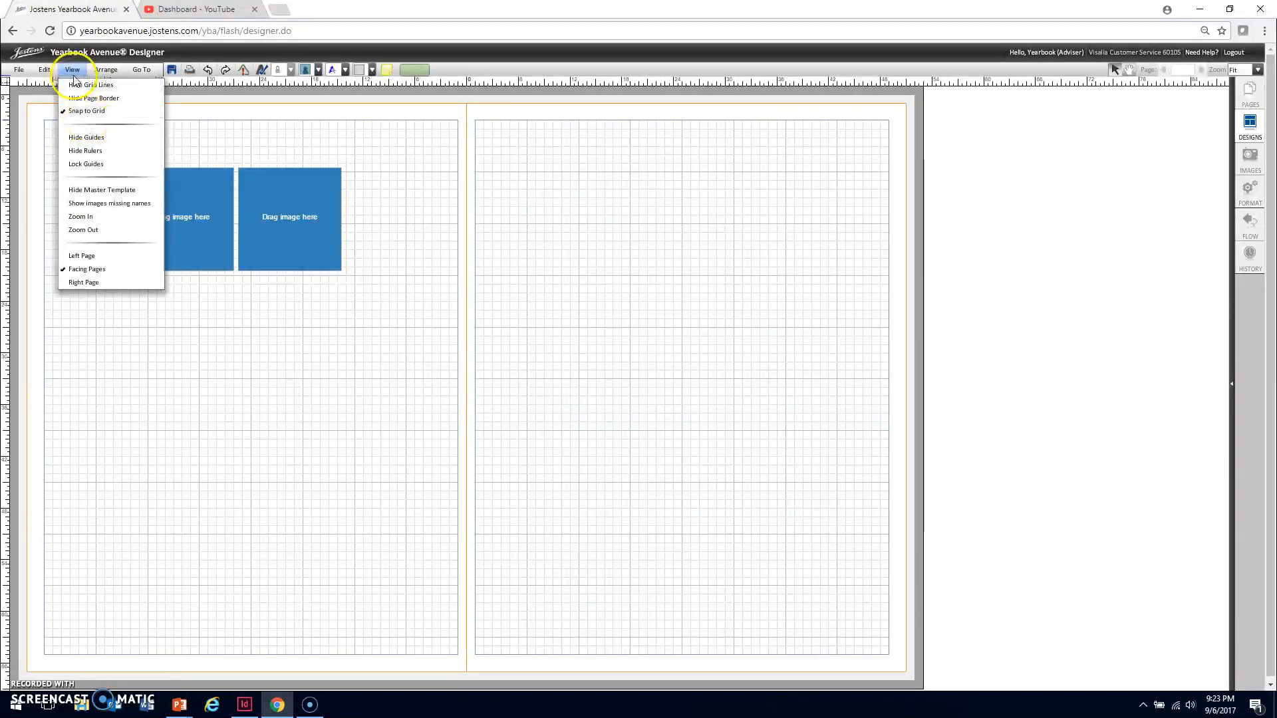
{"action": "left_click_drag", "start_coordinate": [177, 81], "coordinate": [86, 377]}
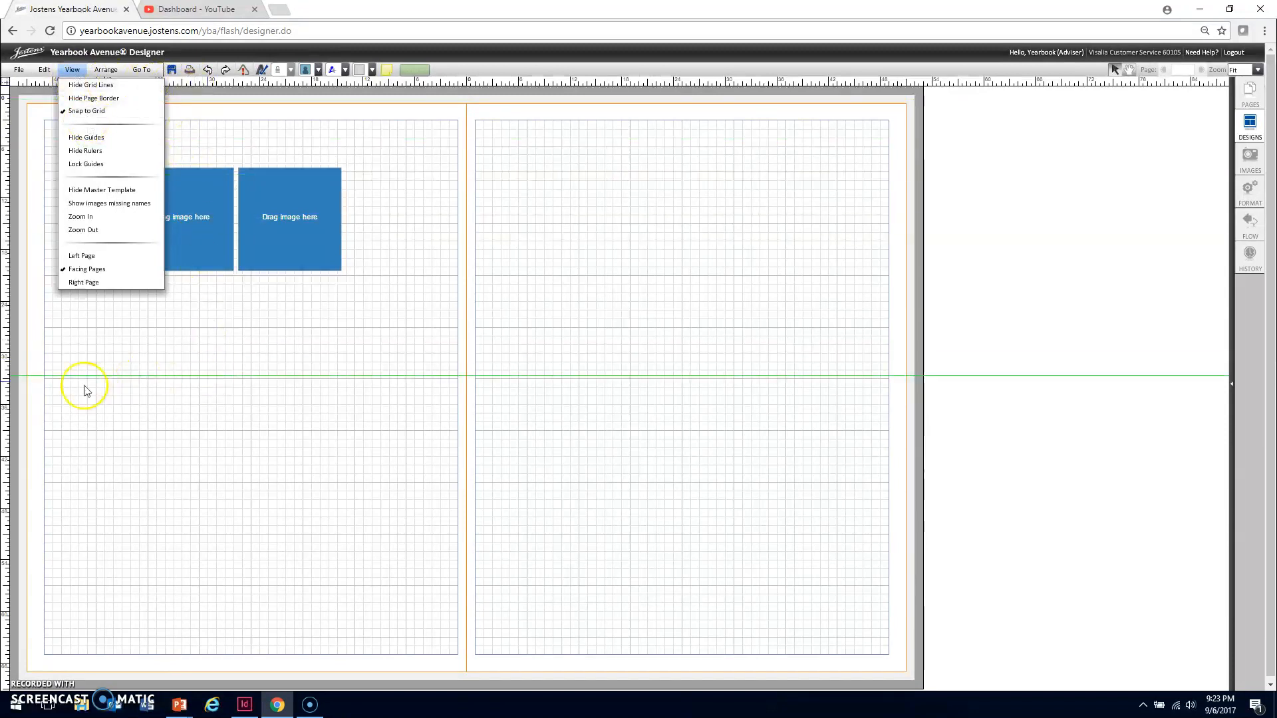
{"action": "left_click_drag", "start_coordinate": [6, 409], "coordinate": [413, 436]}
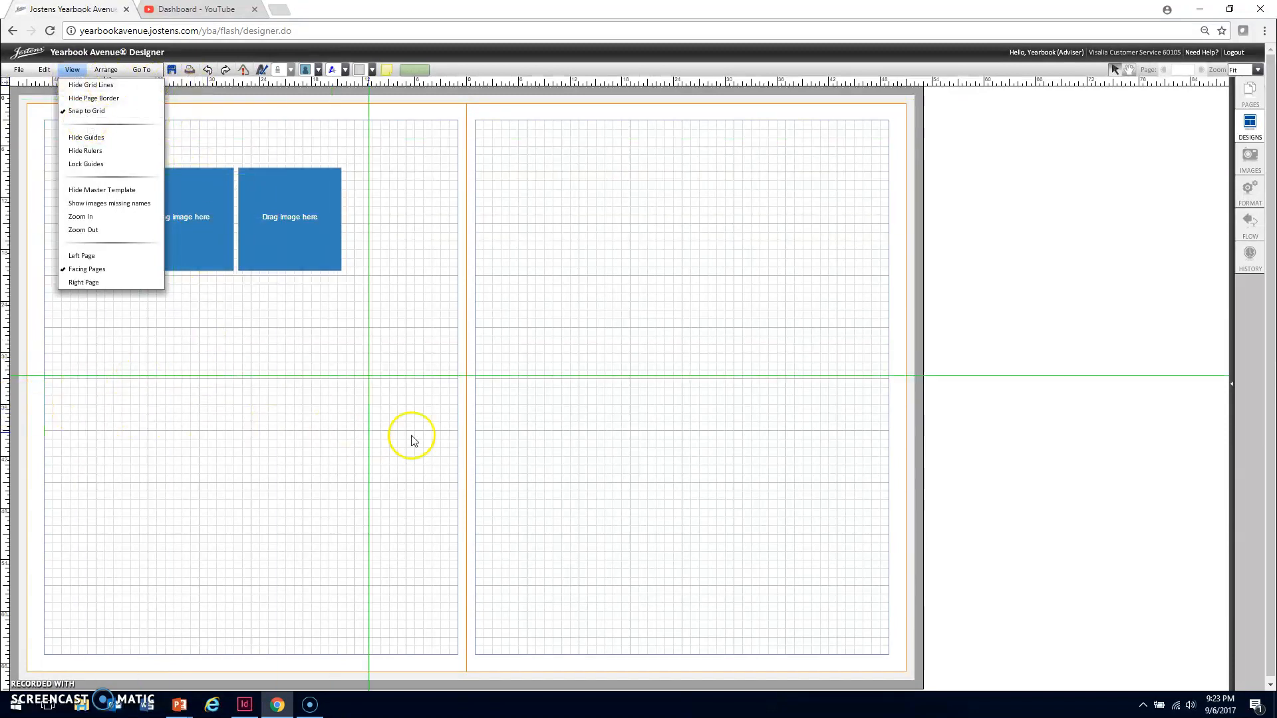
{"action": "left_click", "coordinate": [95, 137]}
Mirror the two image boxes from the left page onto the right page
{"action": "left_click", "coordinate": [72, 69]}
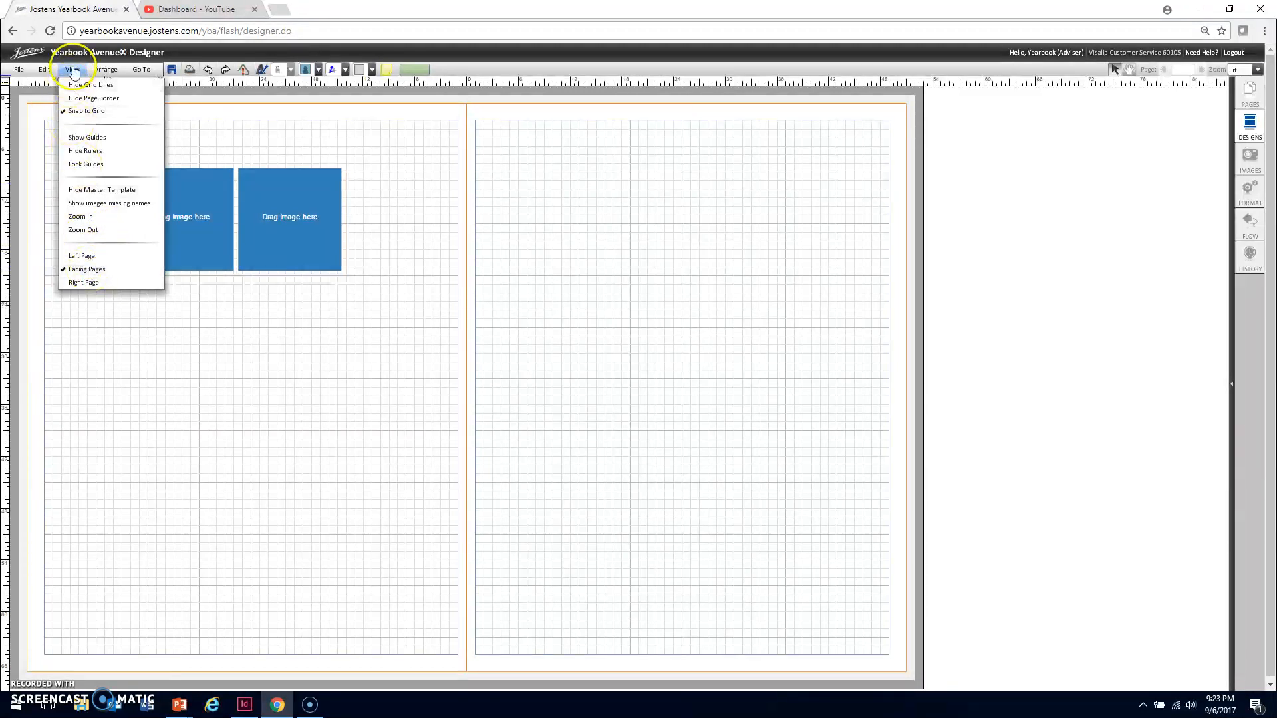
{"action": "left_click", "coordinate": [107, 71]}
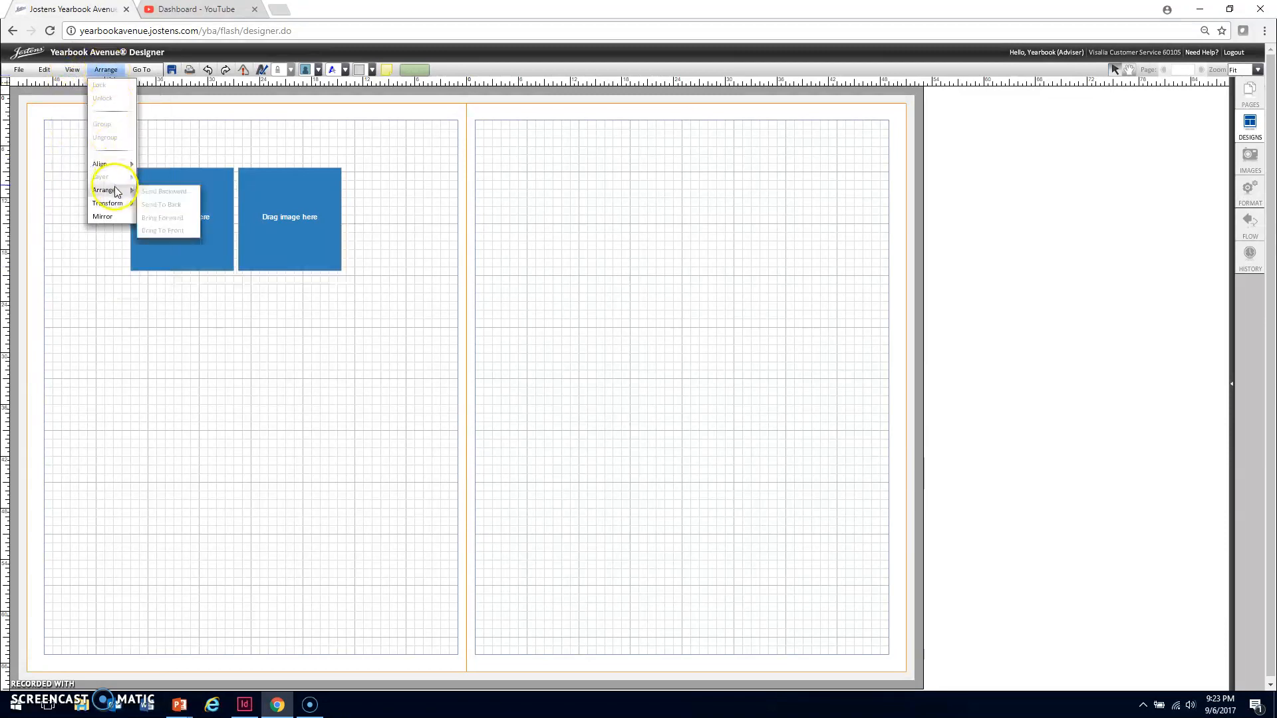
{"action": "left_click", "coordinate": [103, 217]}
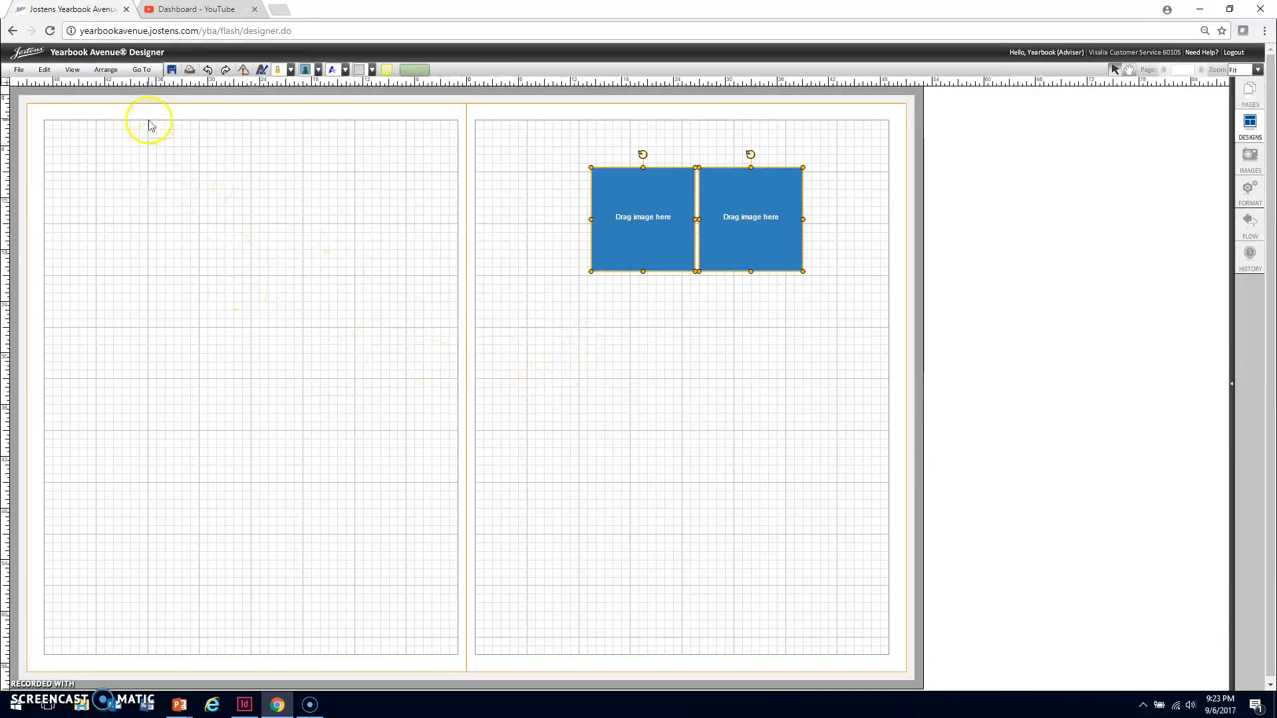
{"action": "left_click", "coordinate": [141, 69]}
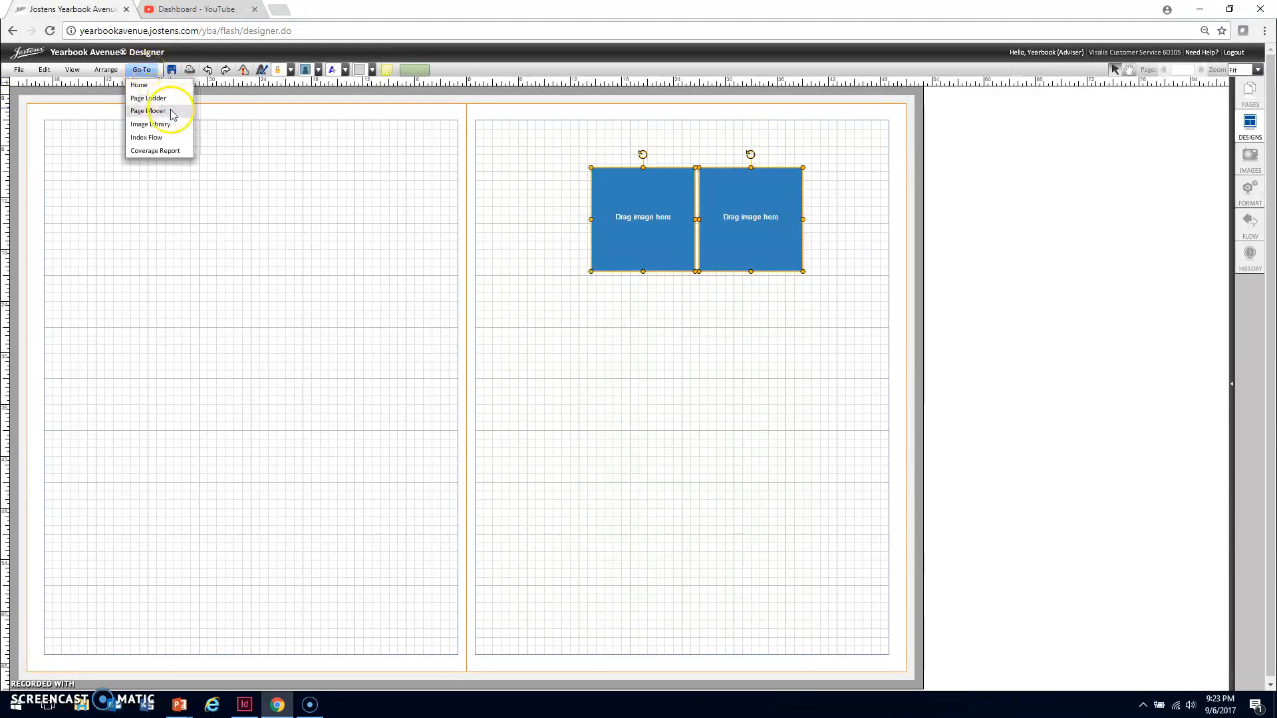
{"action": "left_click", "coordinate": [225, 123]}
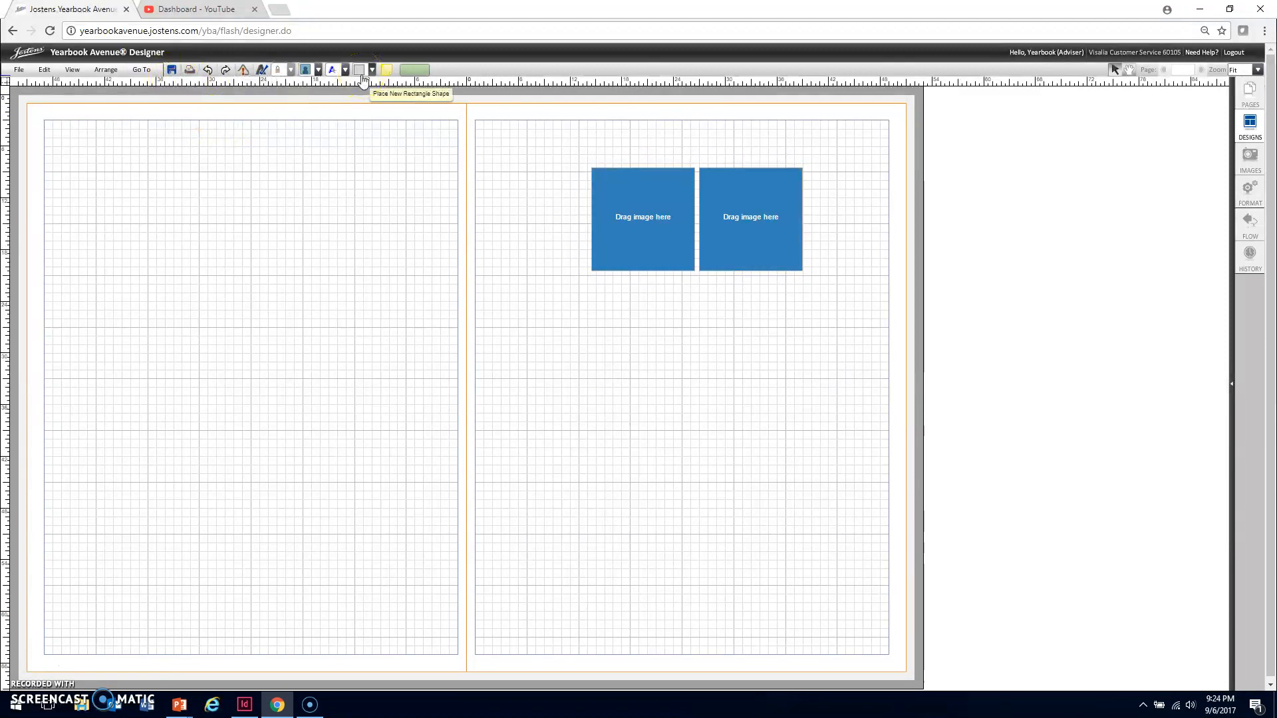
Save the spread and display the page warnings on the empty image boxes
{"action": "left_click", "coordinate": [172, 72]}
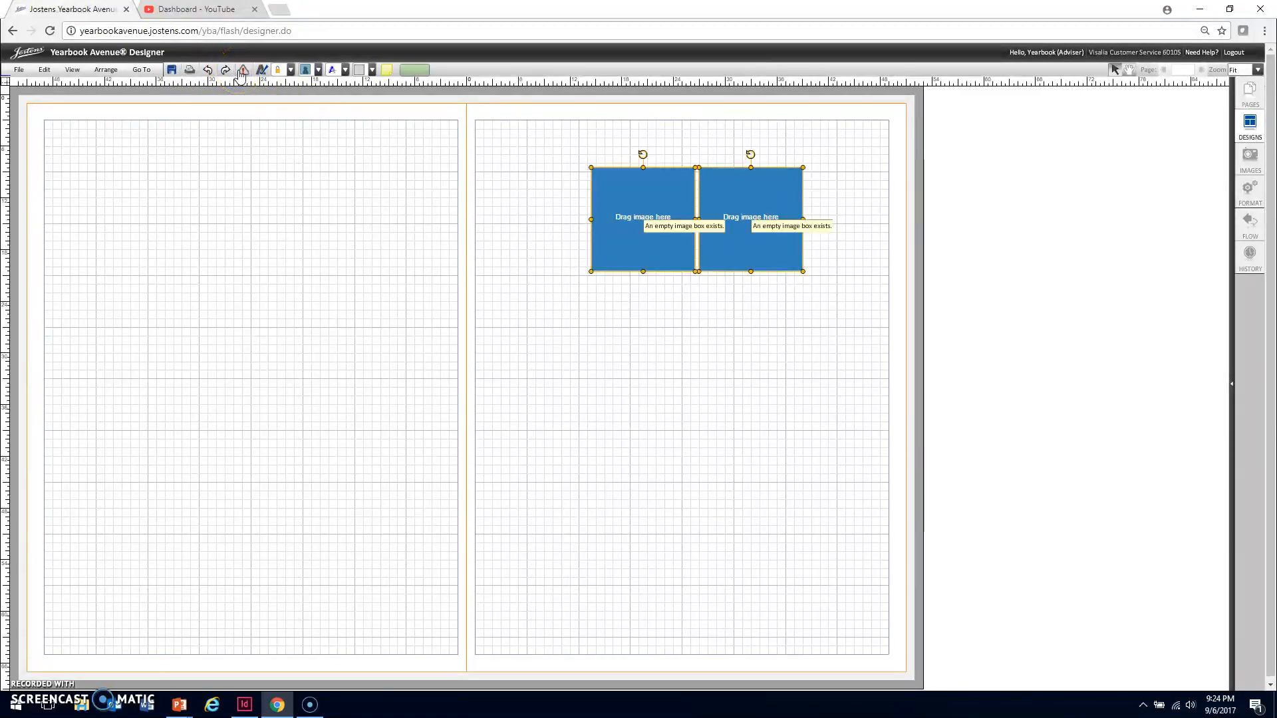
{"action": "left_click", "coordinate": [263, 72]}
{"action": "left_click", "coordinate": [280, 72]}
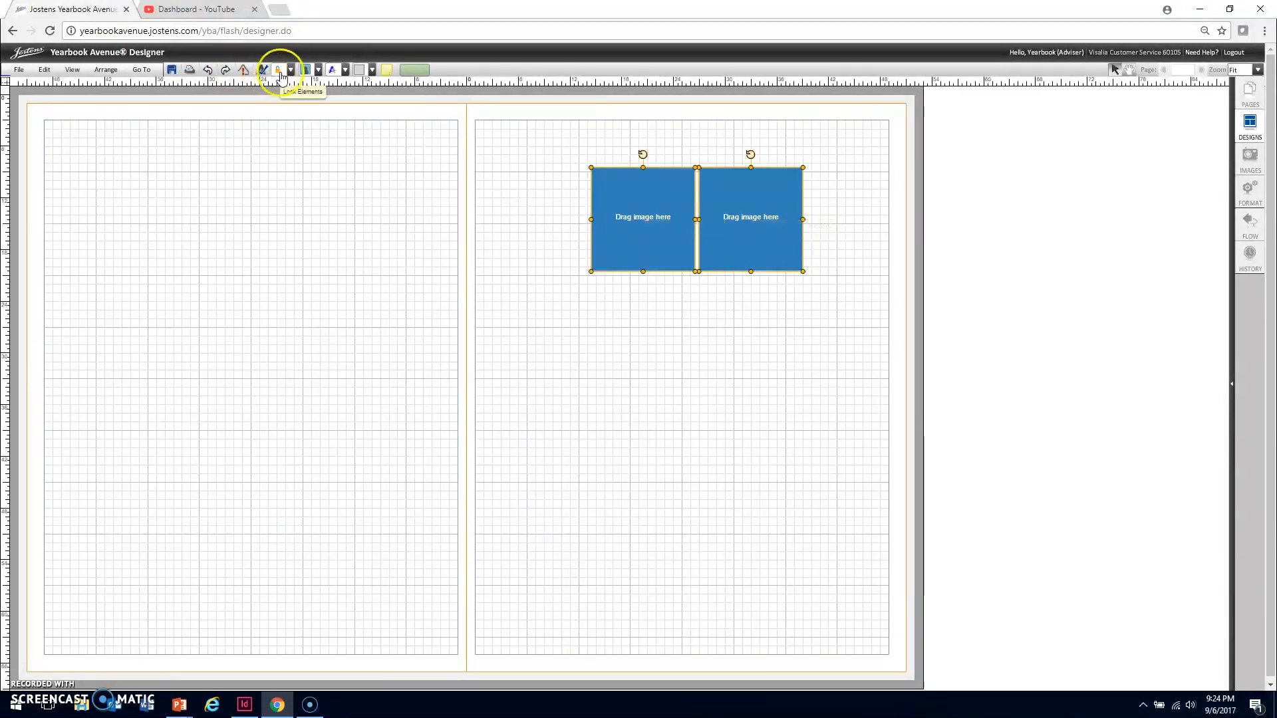
Move only the inner image box from the right page to the upper part of the left page
{"action": "left_click", "coordinate": [328, 148]}
{"action": "left_click_drag", "start_coordinate": [679, 233], "coordinate": [299, 223]}
Lock the image box on the left page and unlock it again
{"action": "left_click", "coordinate": [291, 70]}
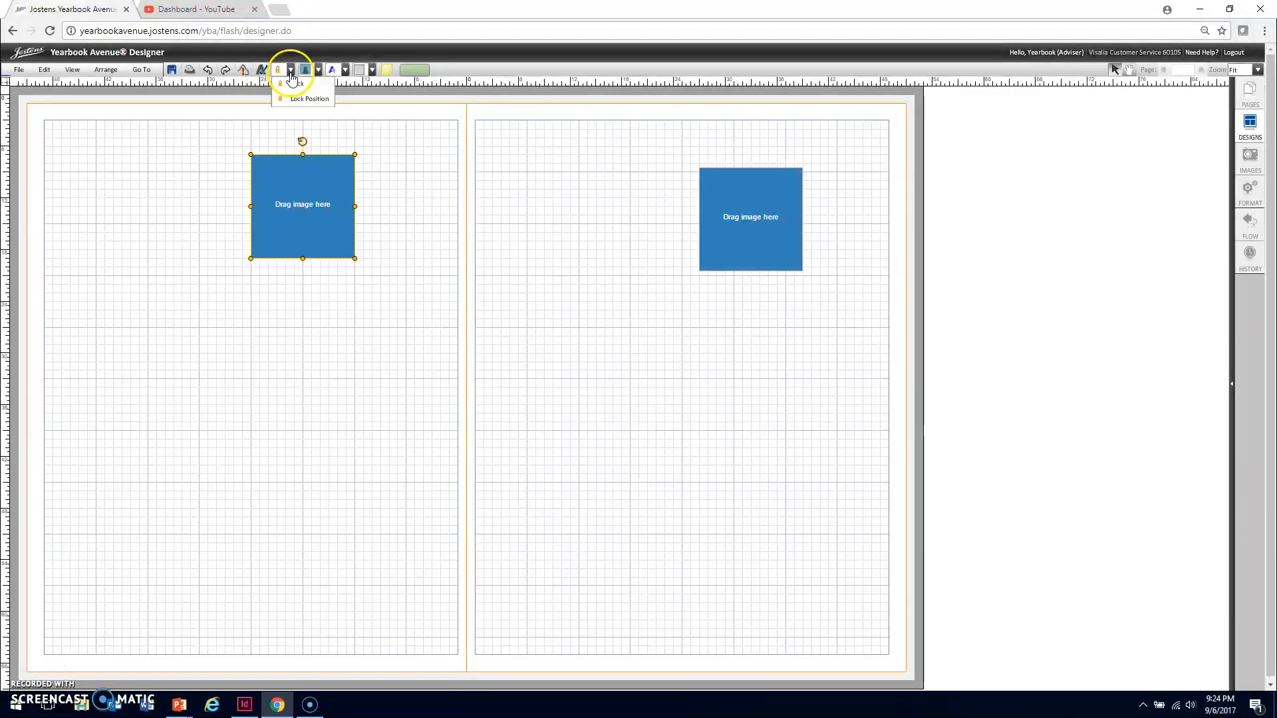
{"action": "left_click", "coordinate": [318, 85]}
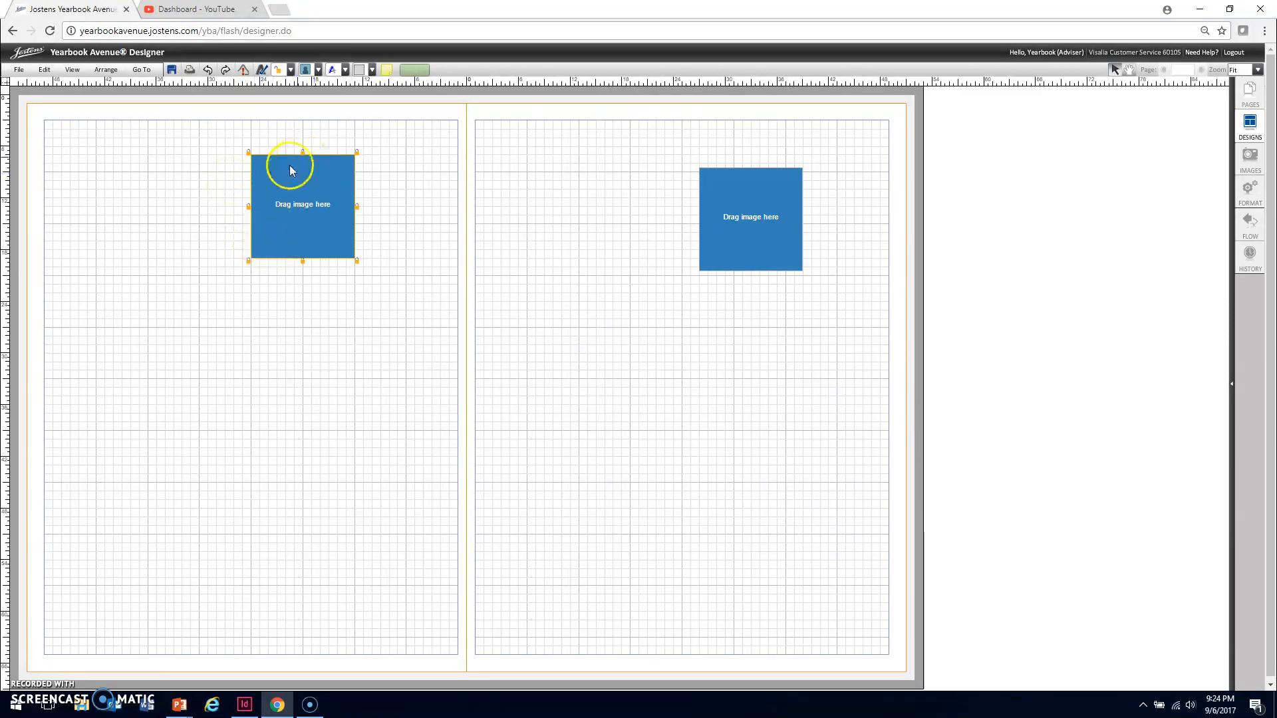
{"action": "left_click", "coordinate": [278, 69]}
Lock only the position of the left page's image box and release that lock again
{"action": "left_click", "coordinate": [291, 69]}
{"action": "left_click", "coordinate": [307, 99]}
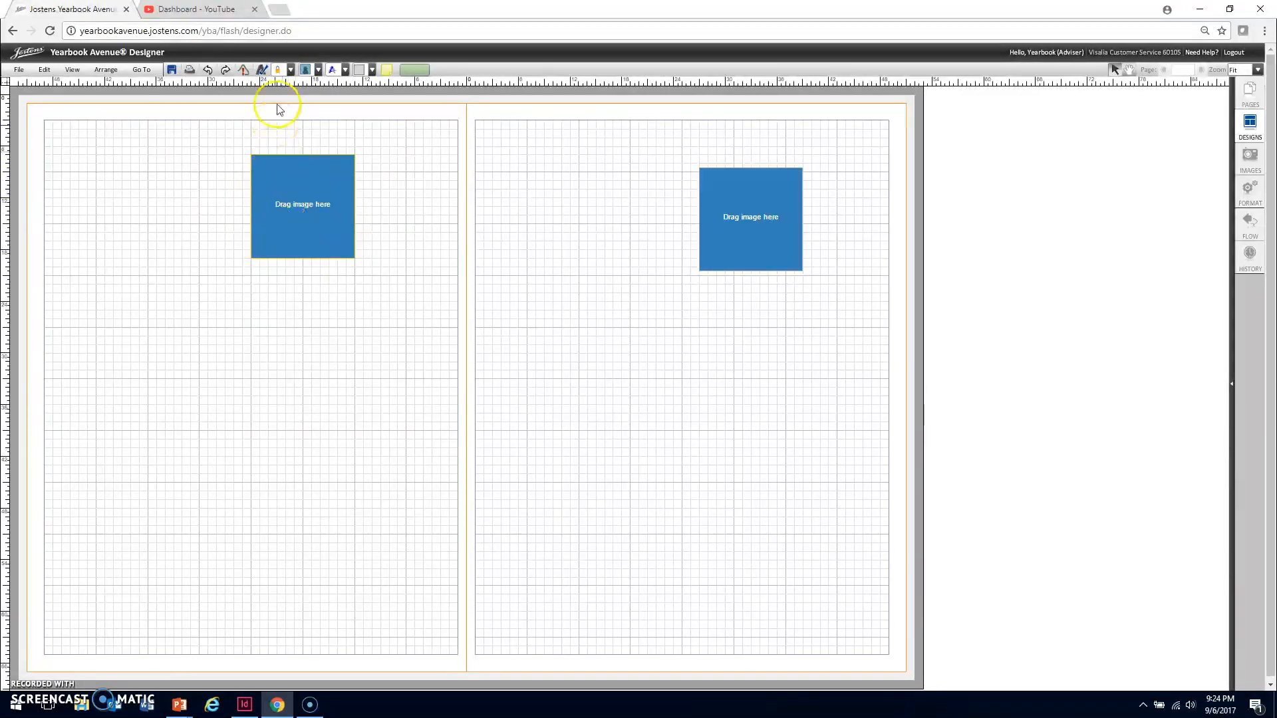
{"action": "left_click", "coordinate": [291, 69]}
{"action": "left_click", "coordinate": [291, 94]}
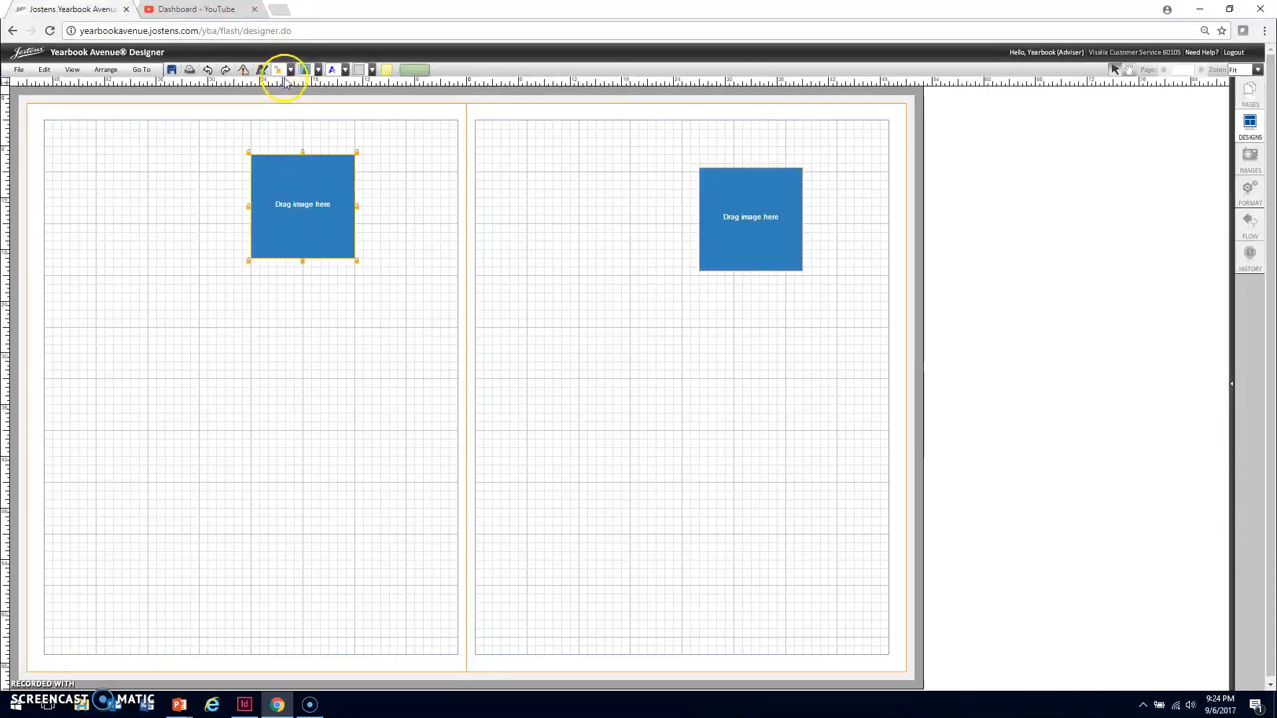
{"action": "left_click", "coordinate": [290, 70]}
{"action": "left_click", "coordinate": [299, 83]}
Place a circle-shaped image box on the left page, below and to the left of the square one
{"action": "left_click", "coordinate": [319, 71]}
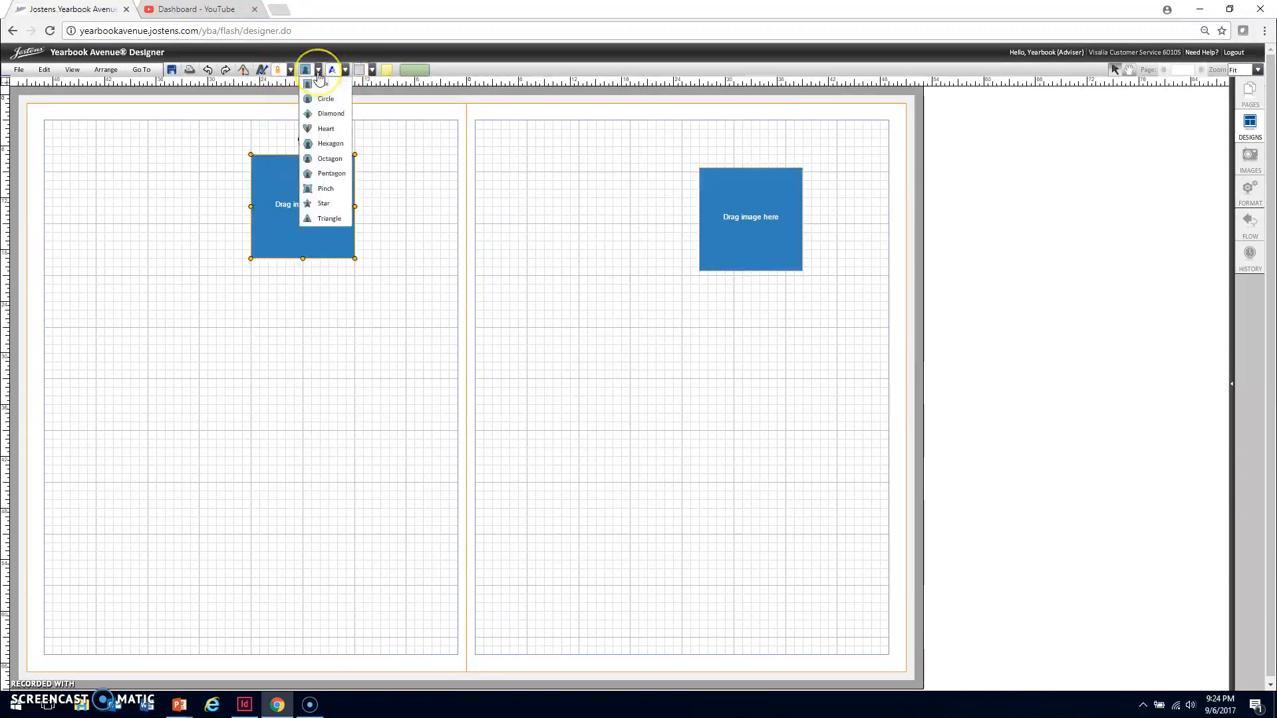
{"action": "left_click", "coordinate": [319, 70]}
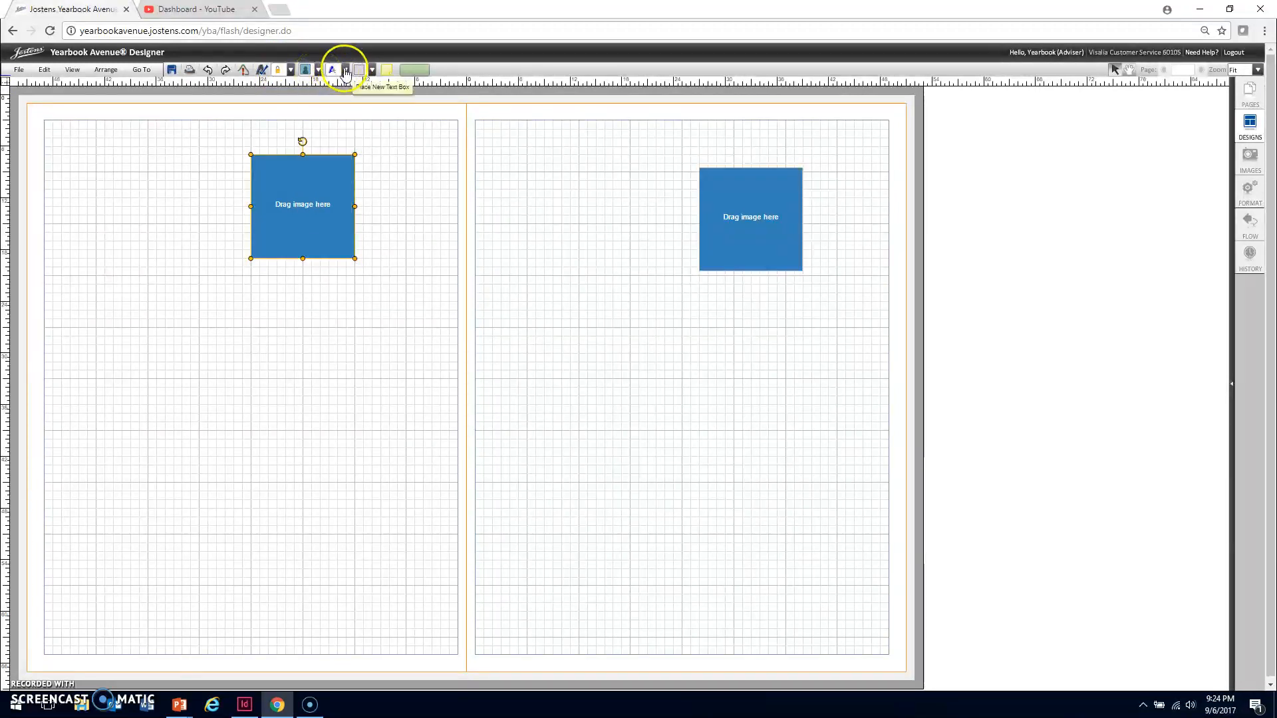
{"action": "left_click", "coordinate": [319, 170]}
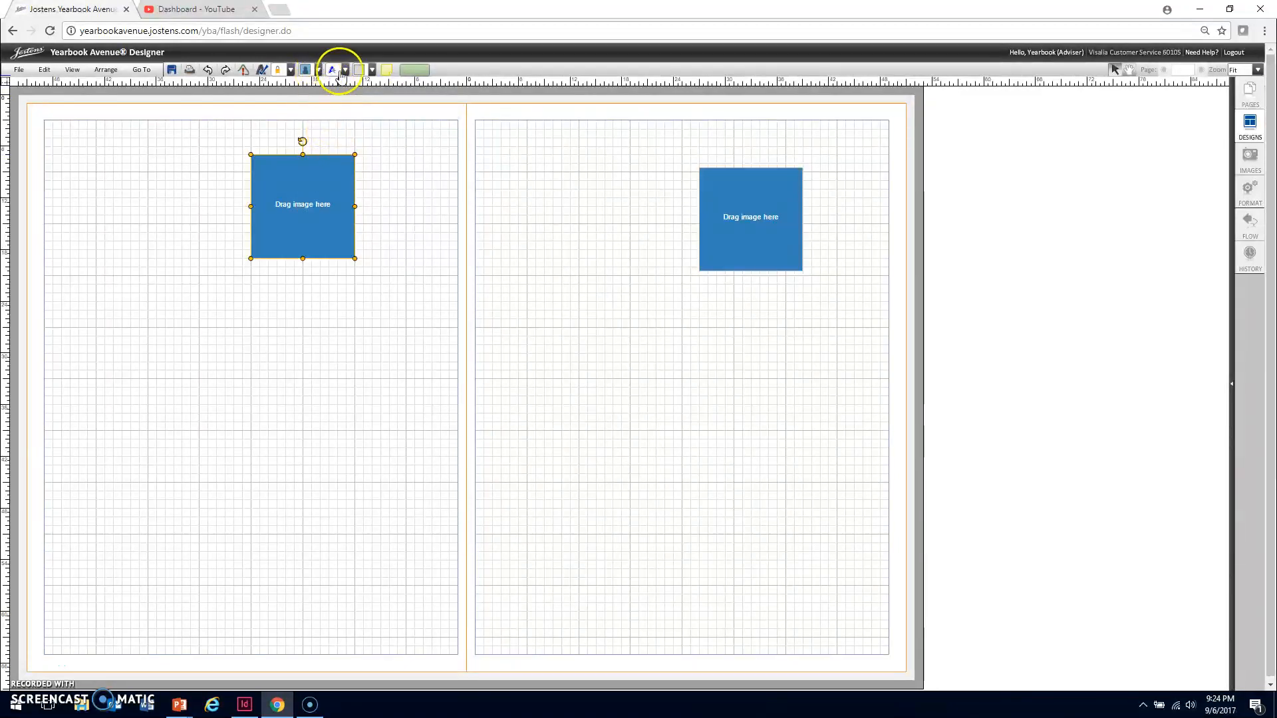
{"action": "left_click", "coordinate": [319, 70]}
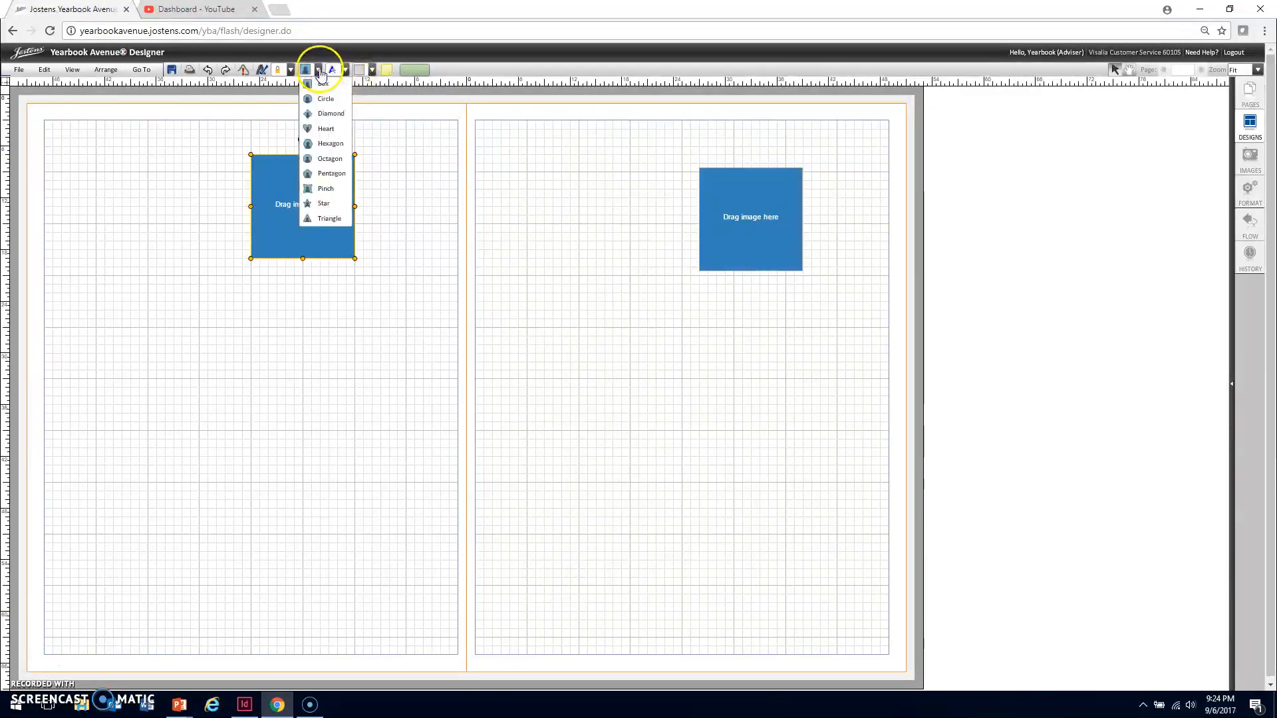
{"action": "left_click", "coordinate": [325, 100]}
{"action": "left_click_drag", "start_coordinate": [156, 214], "coordinate": [164, 294]}
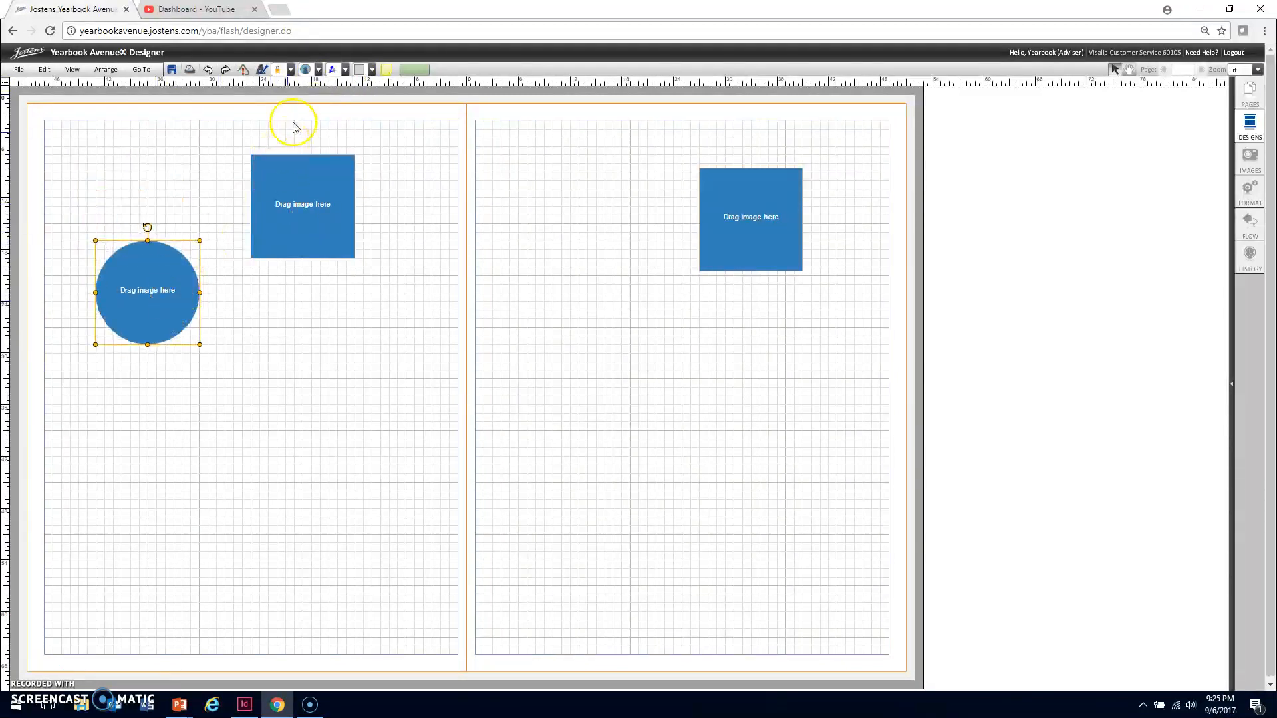
Place an Advanced Text box on the left page, below the square image box and beside the circular one
{"action": "left_click", "coordinate": [345, 69]}
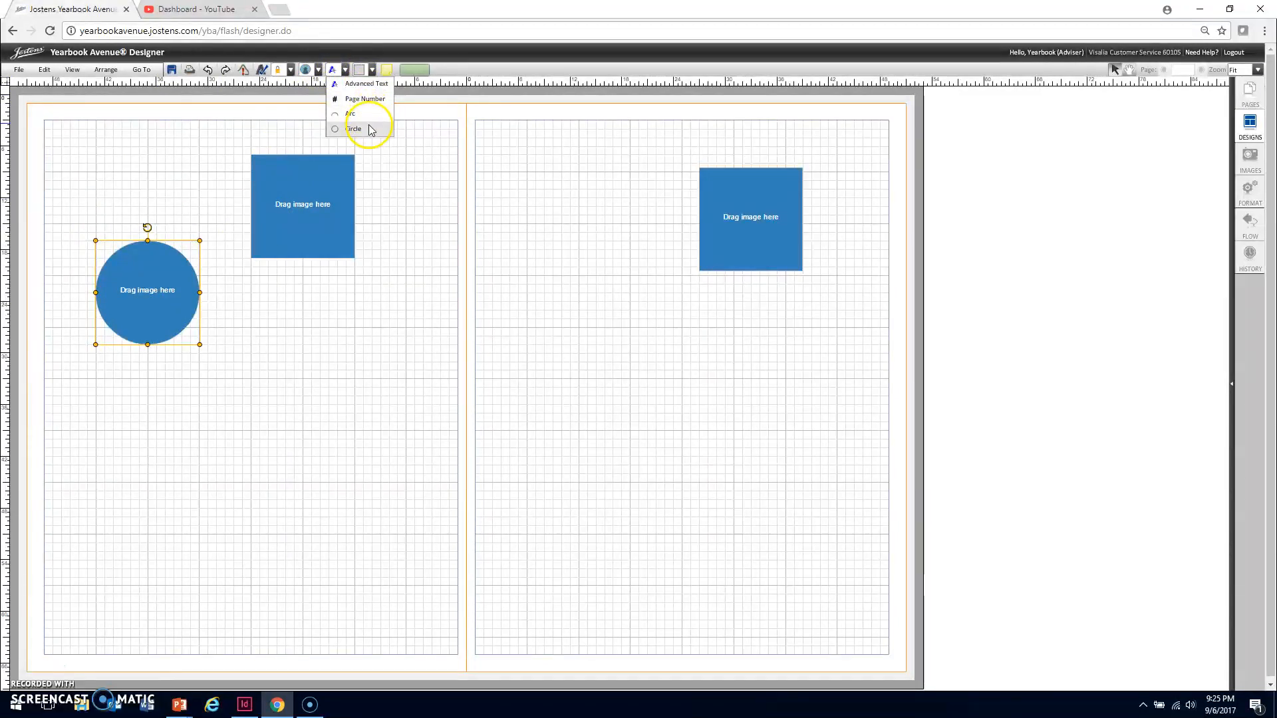
{"action": "left_click", "coordinate": [369, 88]}
{"action": "left_click_drag", "start_coordinate": [193, 205], "coordinate": [324, 341]}
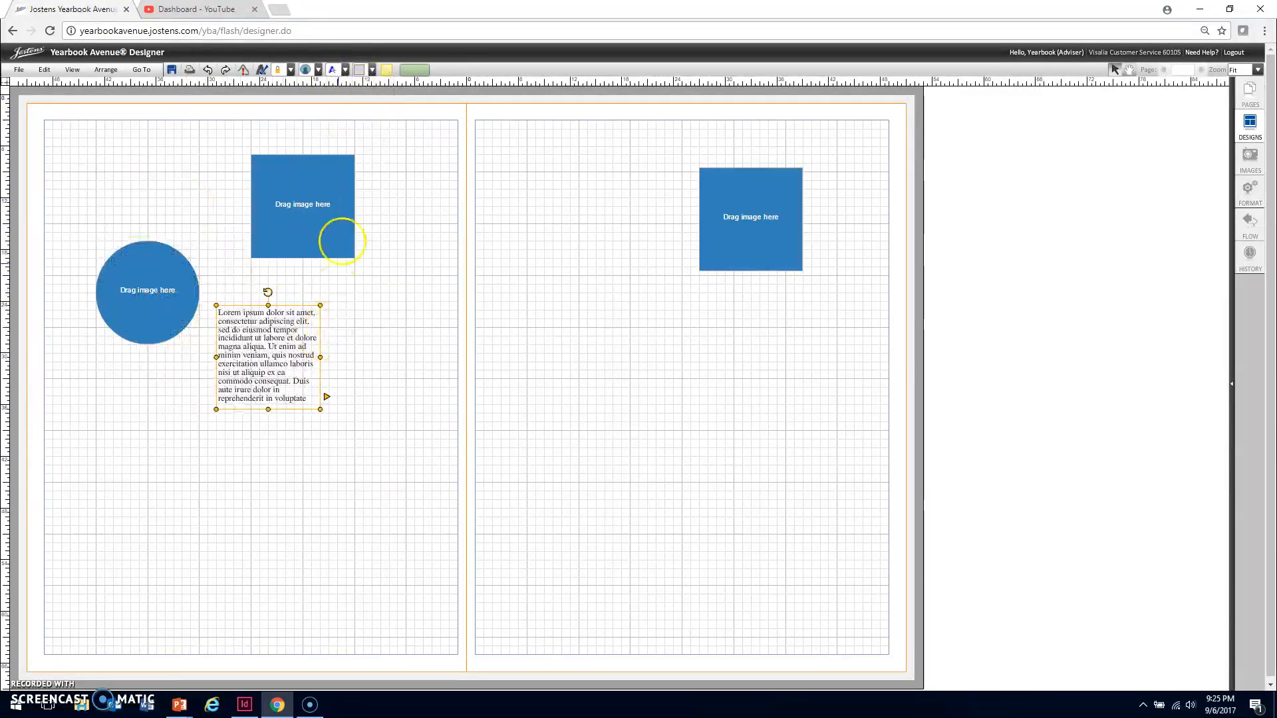
Place a Box shape on the left page just below the circular image box and select it
{"action": "left_click", "coordinate": [372, 70]}
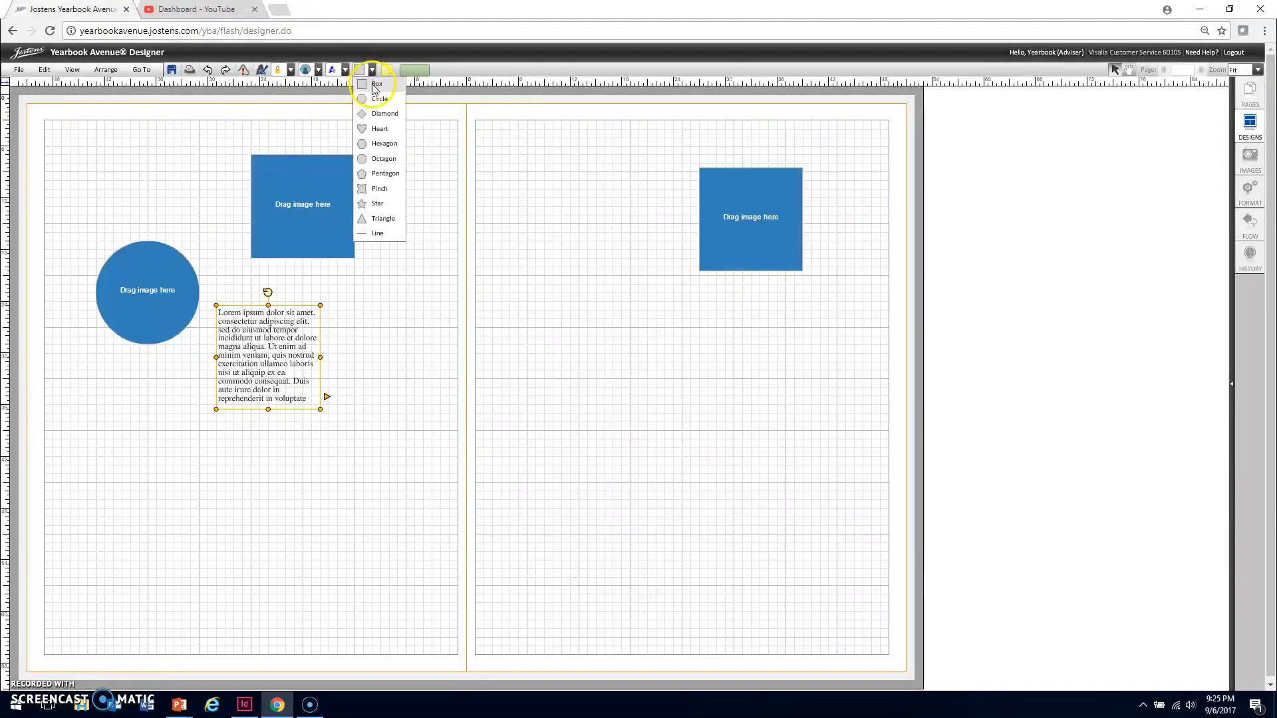
{"action": "left_click", "coordinate": [375, 85]}
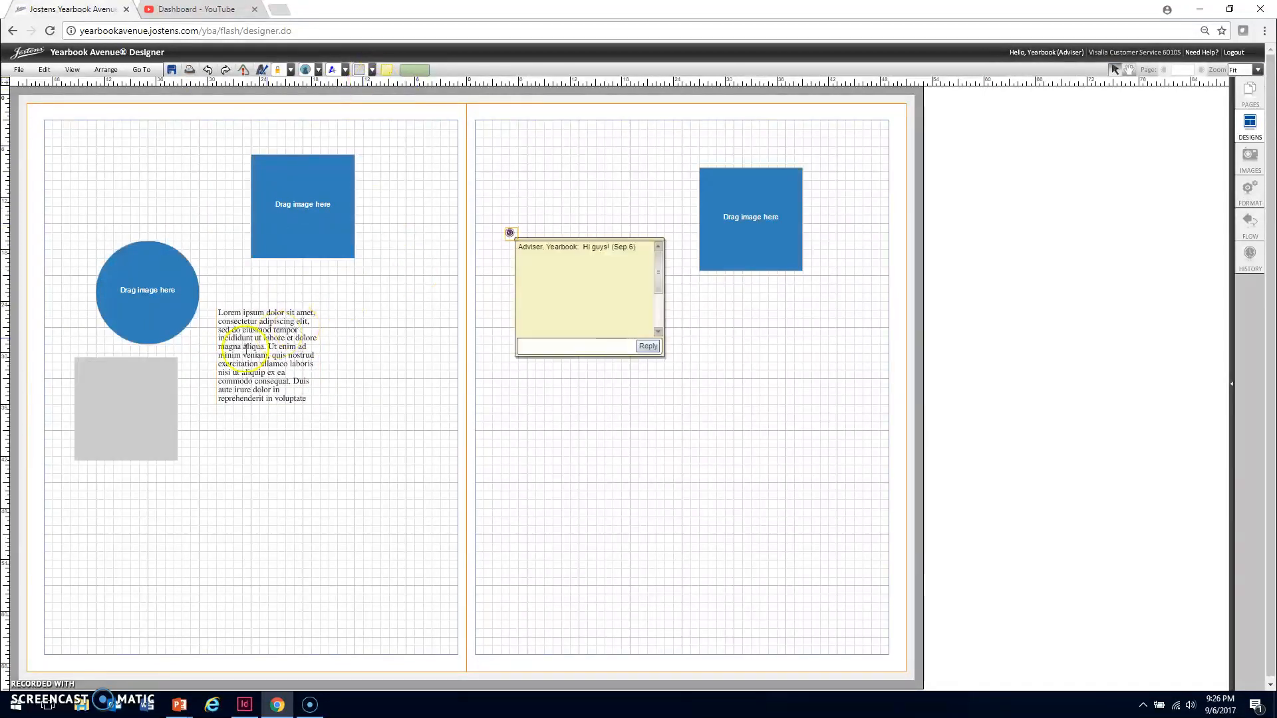
{"action": "left_click", "coordinate": [143, 387]}
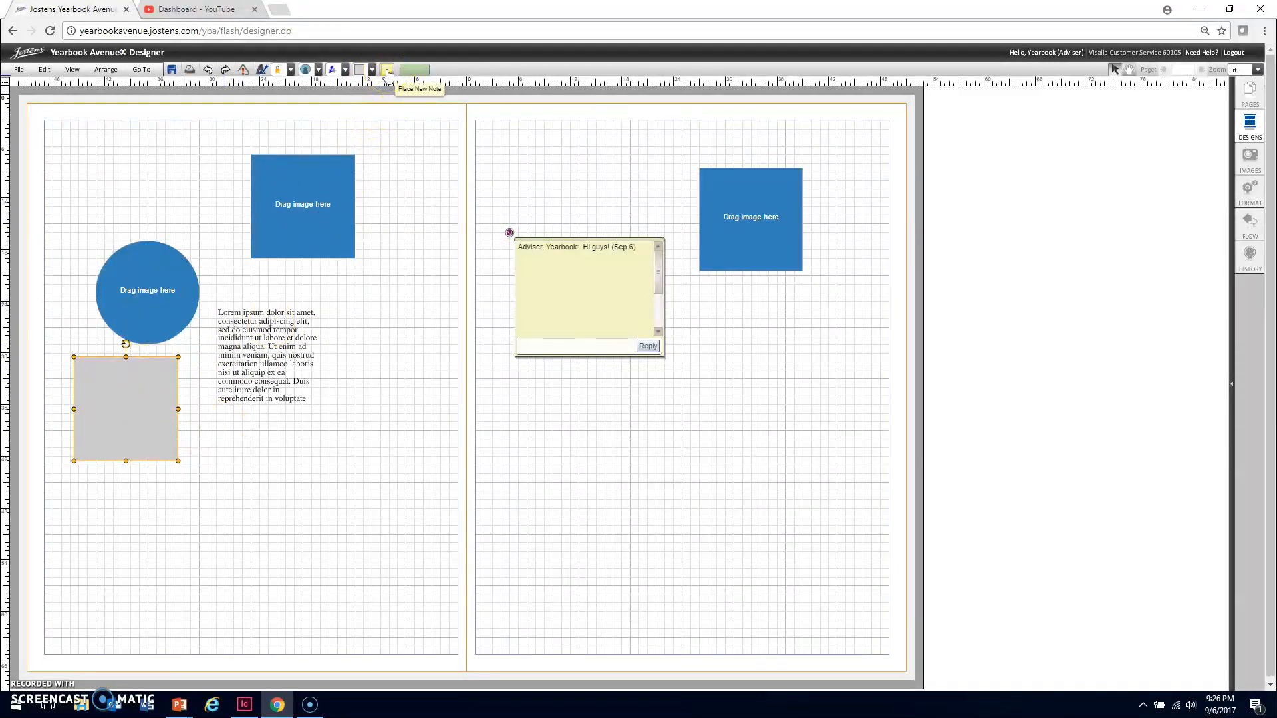
Collapse the "Hi guys!" note on the right page to its marker and delete it
{"action": "left_click", "coordinate": [569, 265]}
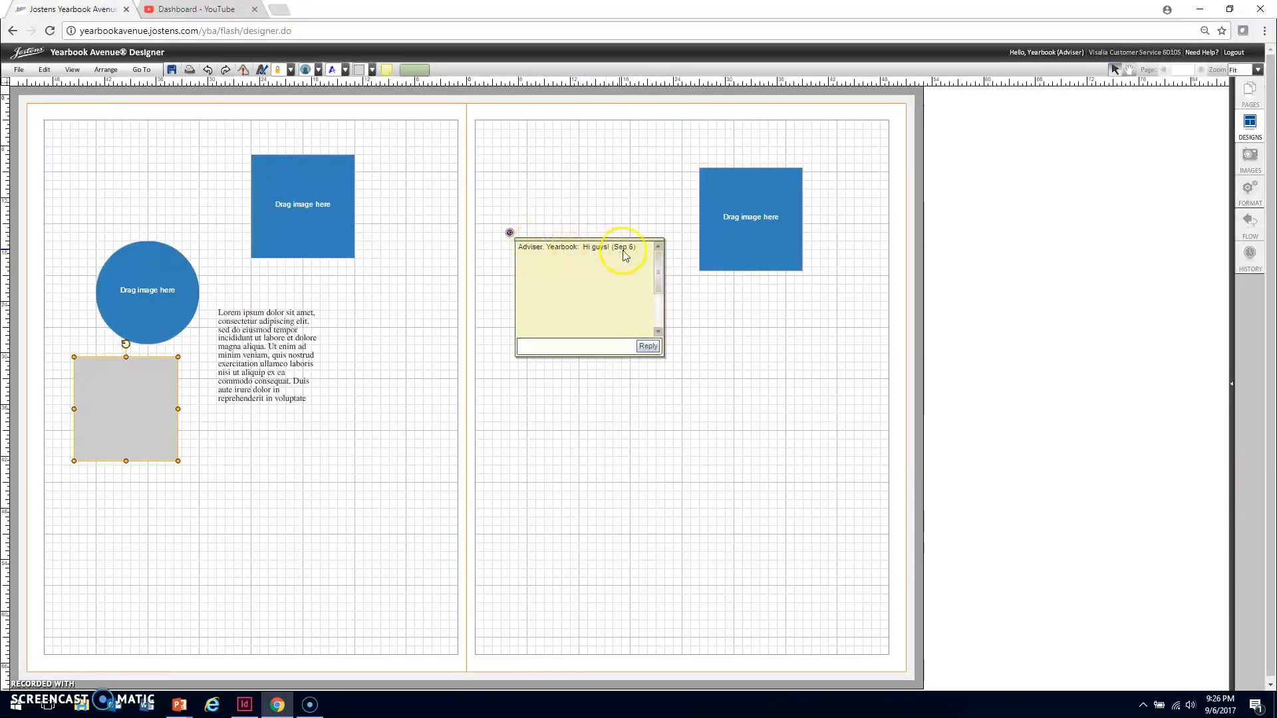
{"action": "left_click", "coordinate": [509, 232]}
{"action": "left_click", "coordinate": [509, 233]}
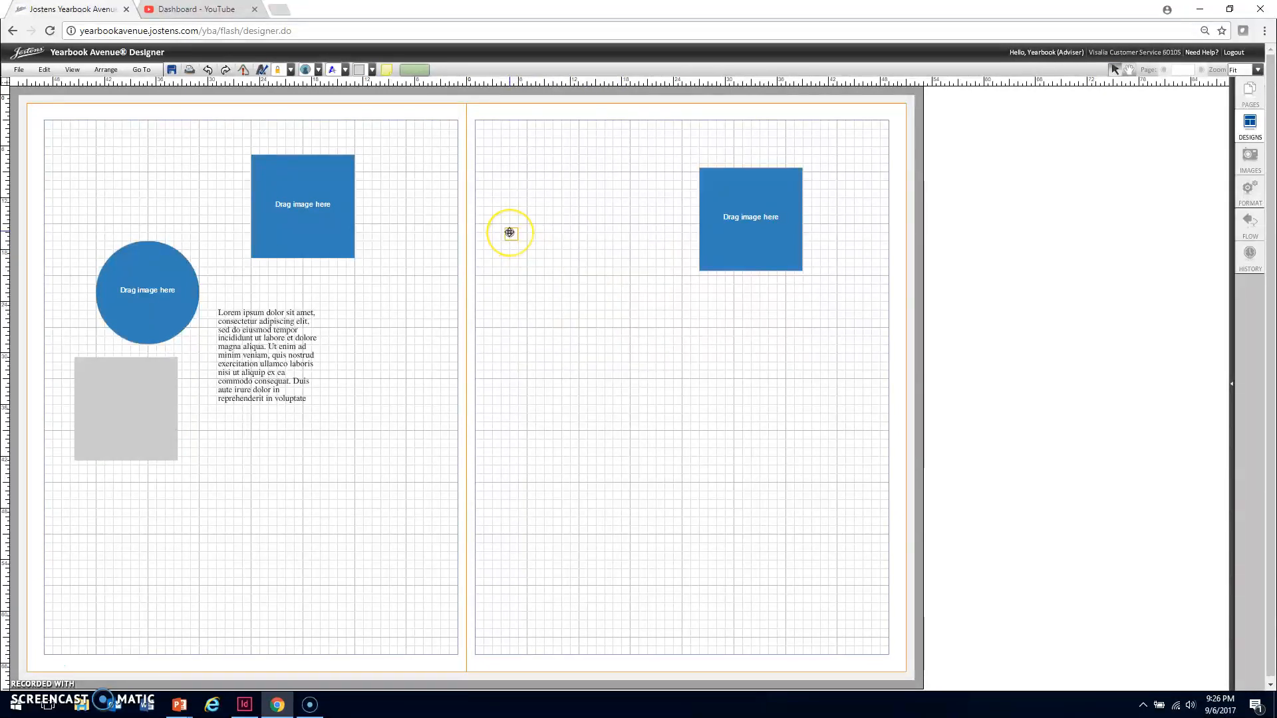
{"action": "key", "text": "Delete"}
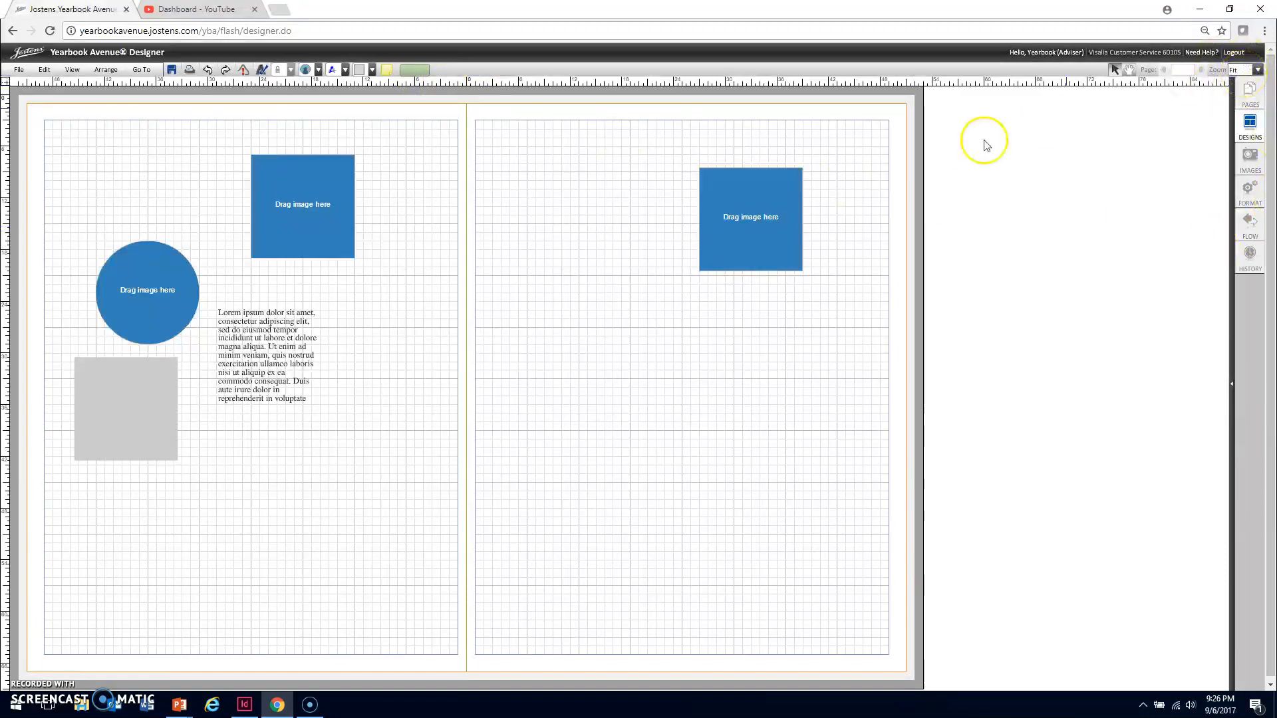
Select the right page's image box and zoom the spread to 400% around it
{"action": "left_click", "coordinate": [764, 220]}
{"action": "left_click", "coordinate": [1236, 70]}
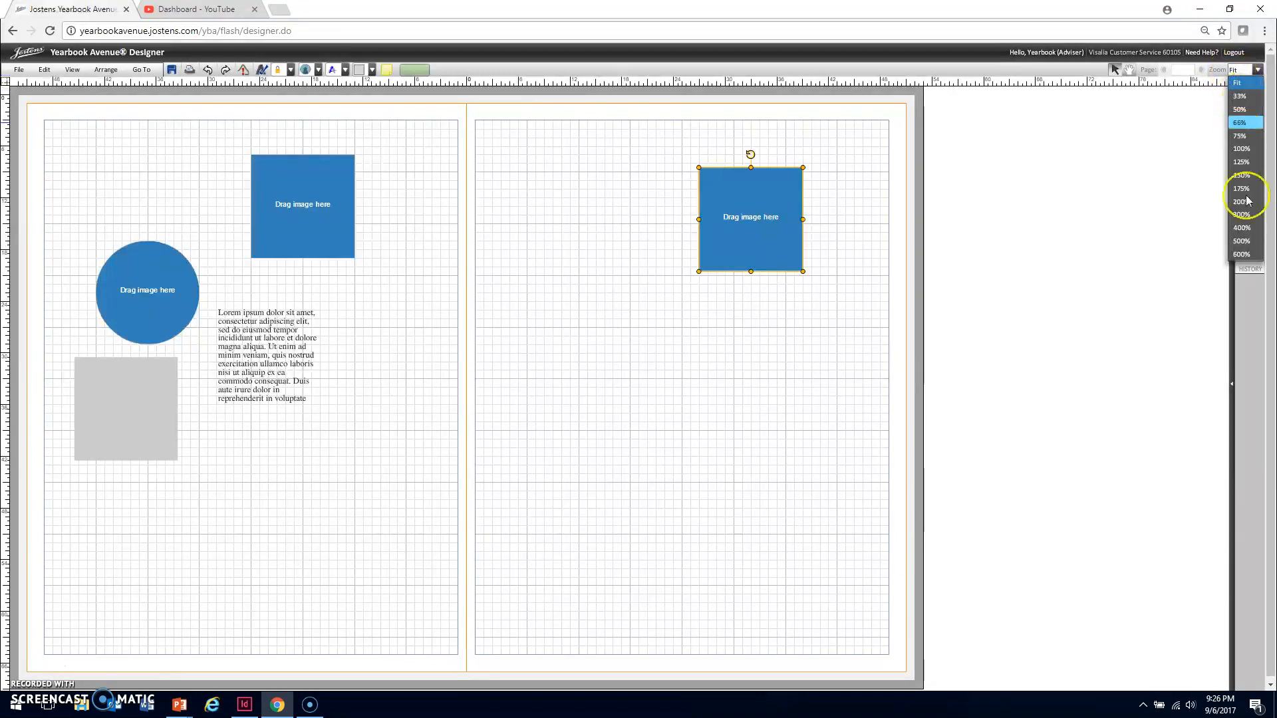
{"action": "left_click", "coordinate": [1246, 222]}
{"action": "scroll", "coordinate": [858, 241], "scroll_direction": "up", "scroll_amount": 3}
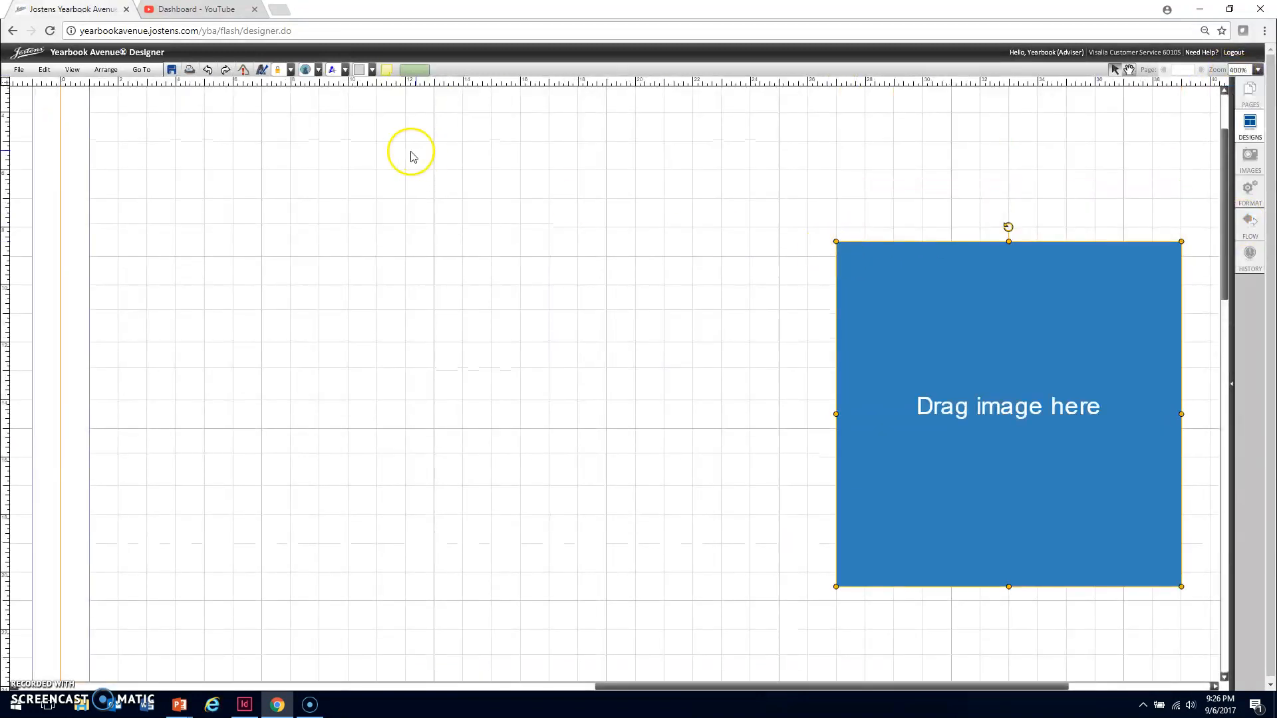